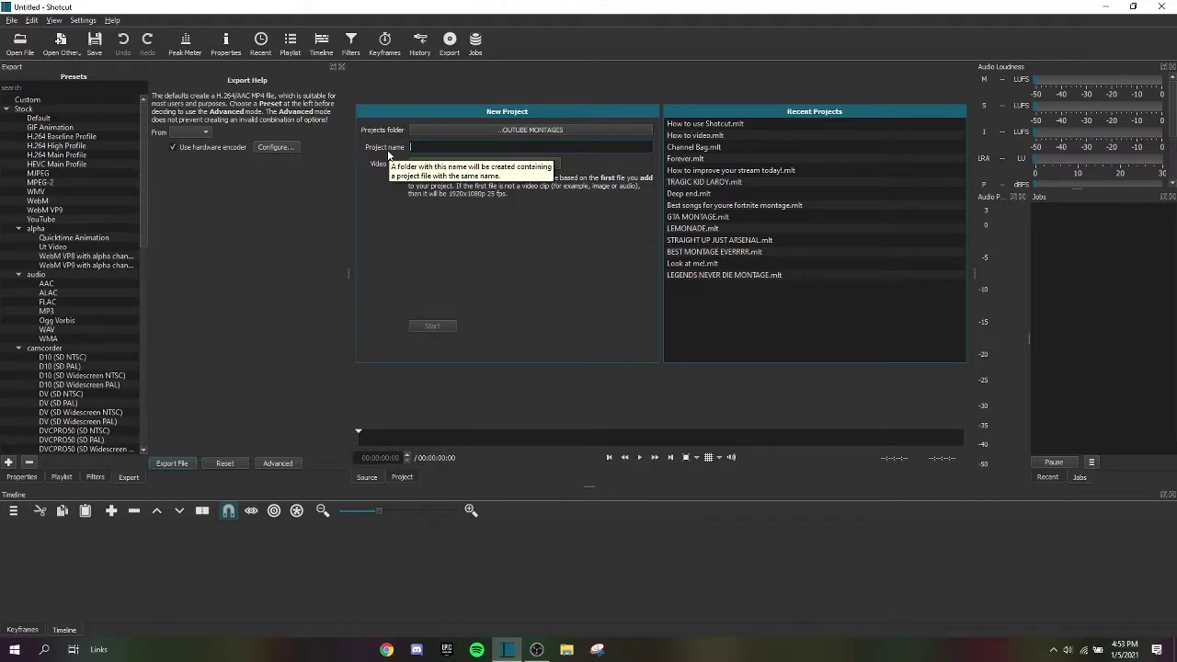
Create a new project named "How to use shotcut 2021" with the HD 1080p 60 fps video mode.
{"action": "type", "text": "How to use shotcut 2020"}
{"action": "key", "text": "BackSpace"}
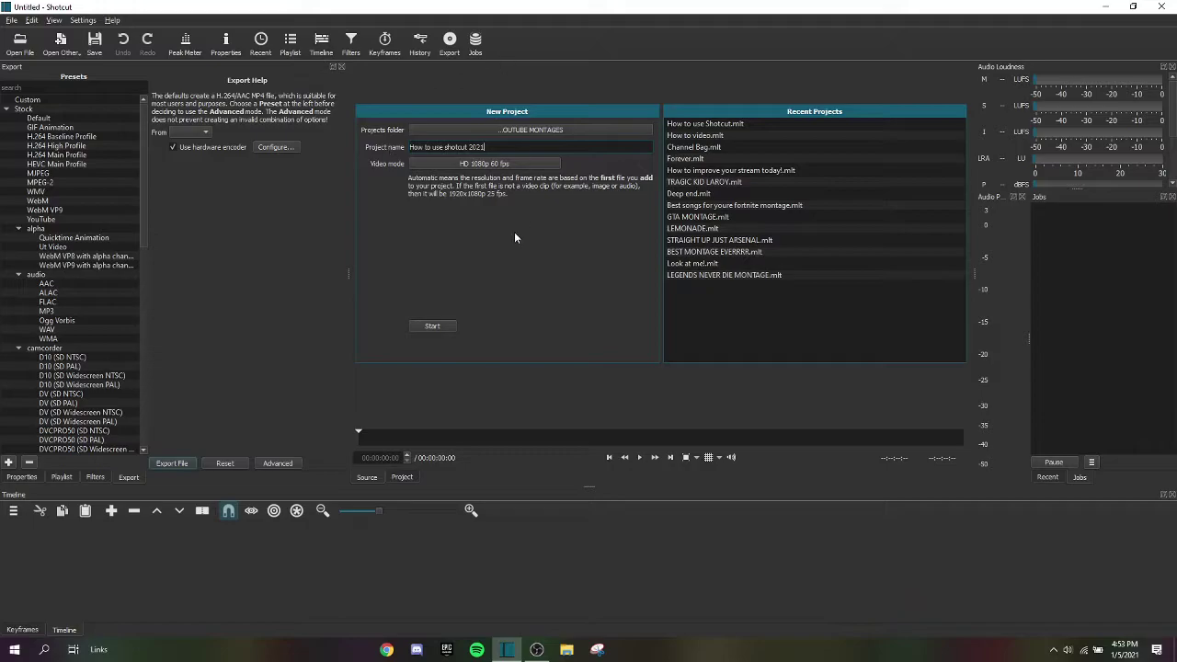
{"action": "left_click", "coordinate": [472, 165]}
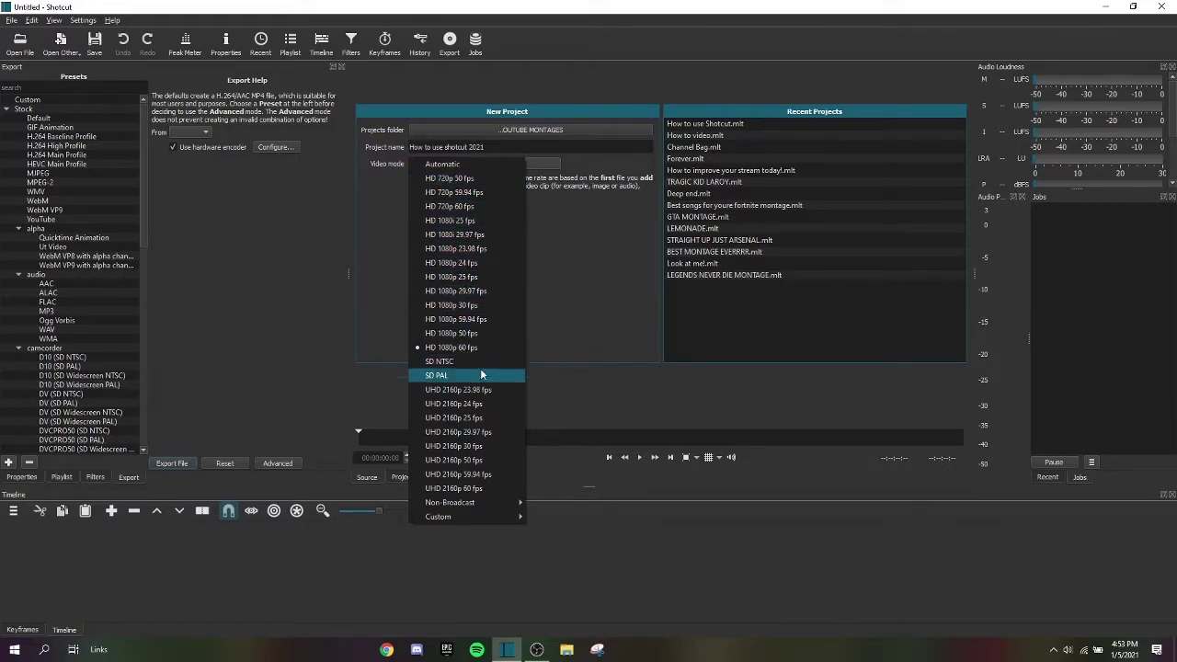
{"action": "left_click", "coordinate": [555, 344]}
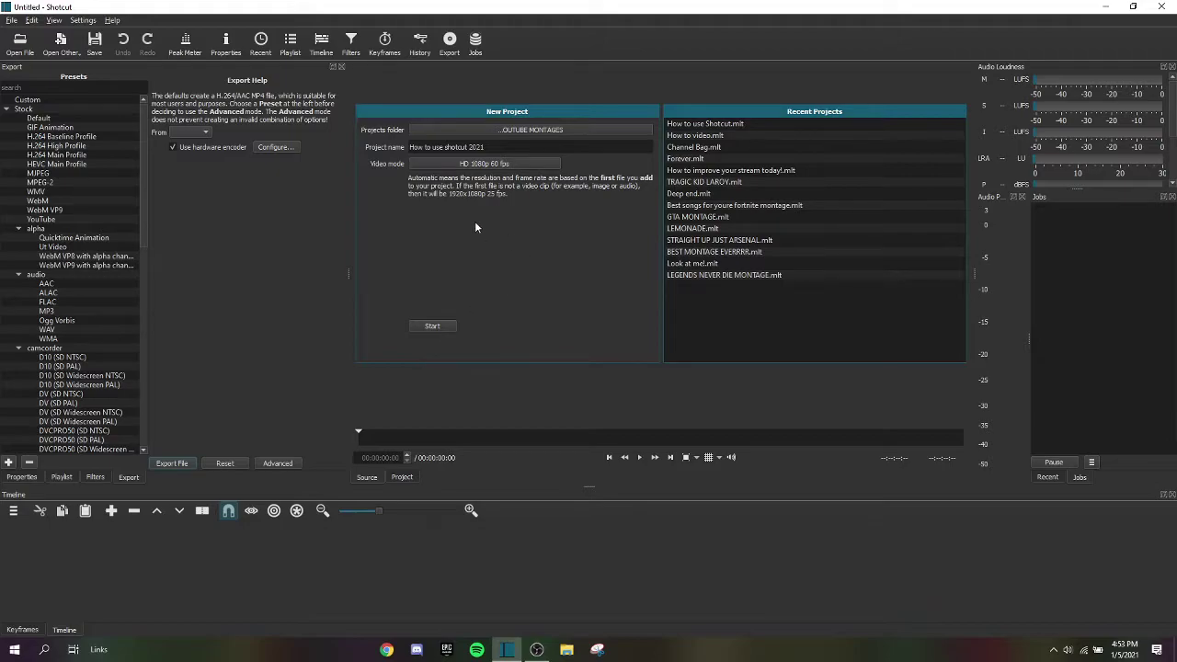
{"action": "left_click", "coordinate": [474, 164]}
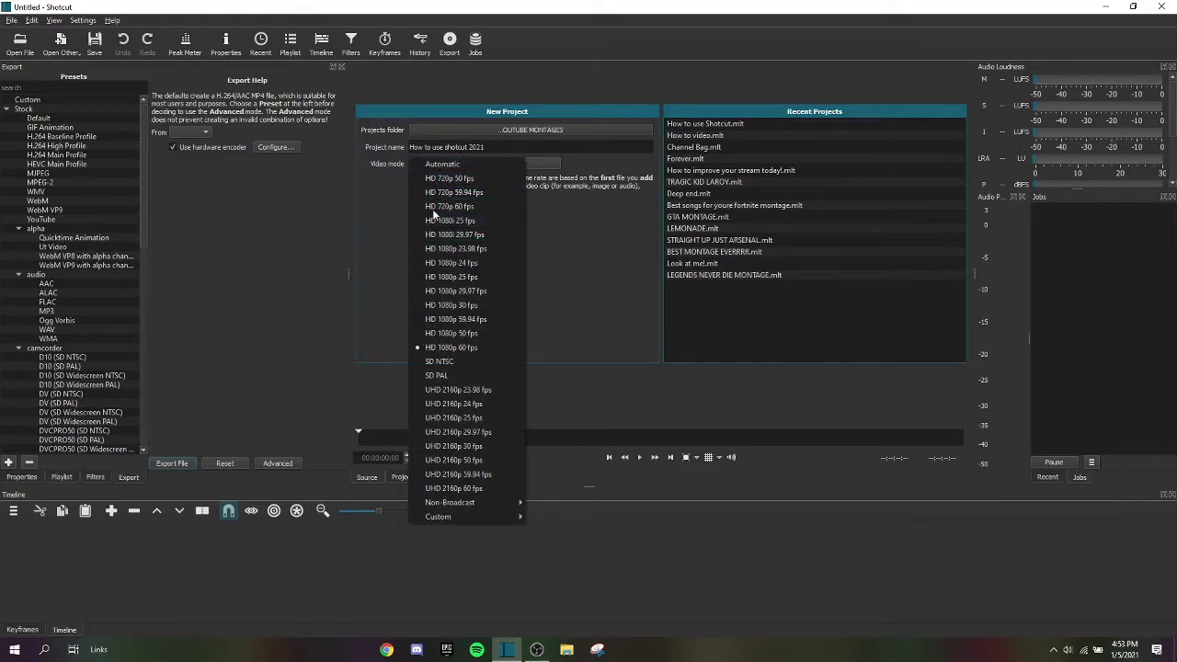
{"action": "left_click", "coordinate": [578, 359]}
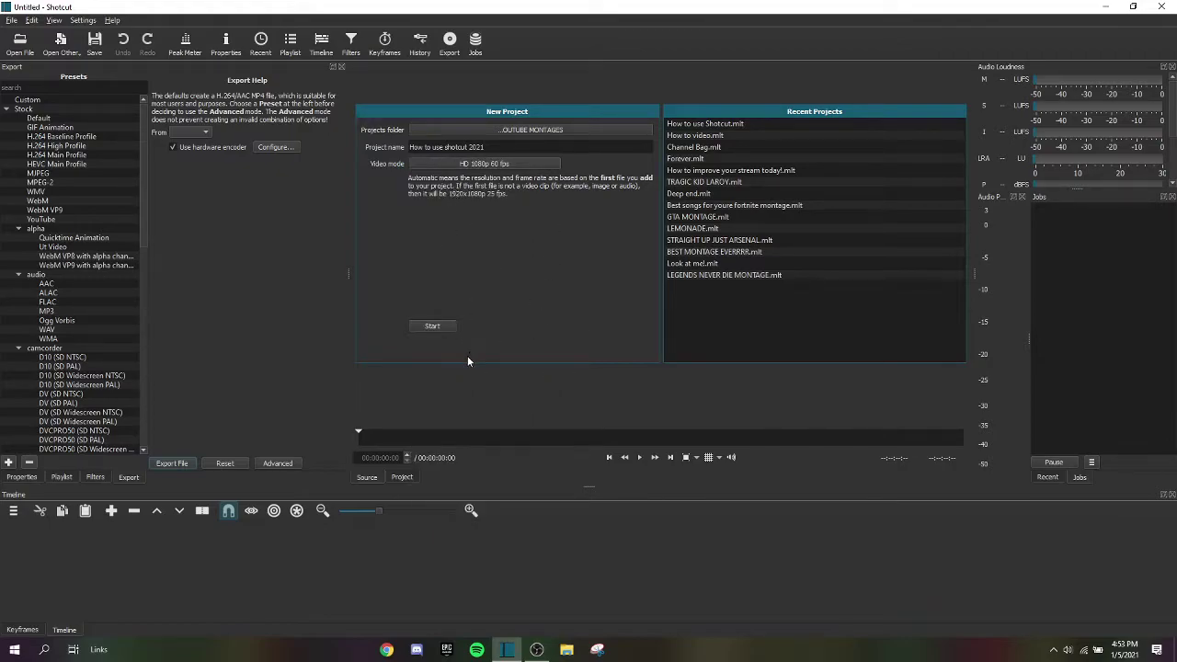
{"action": "left_click", "coordinate": [428, 328]}
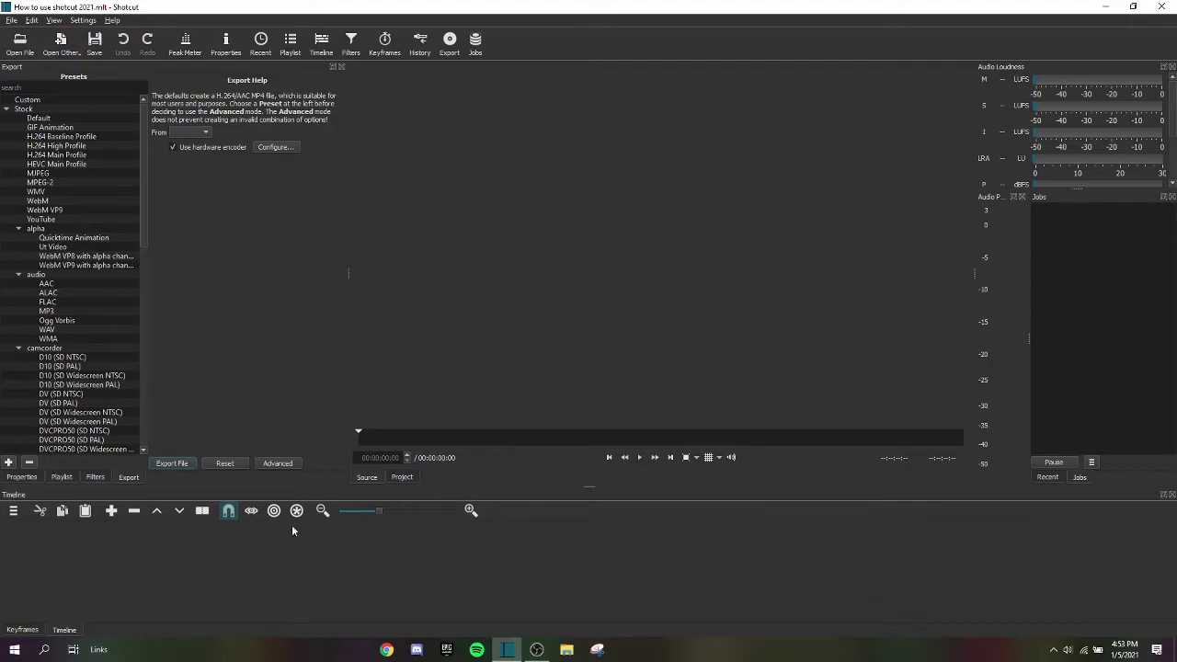
Show the Properties panel and narrow it to give the preview more room.
{"action": "left_click", "coordinate": [29, 477]}
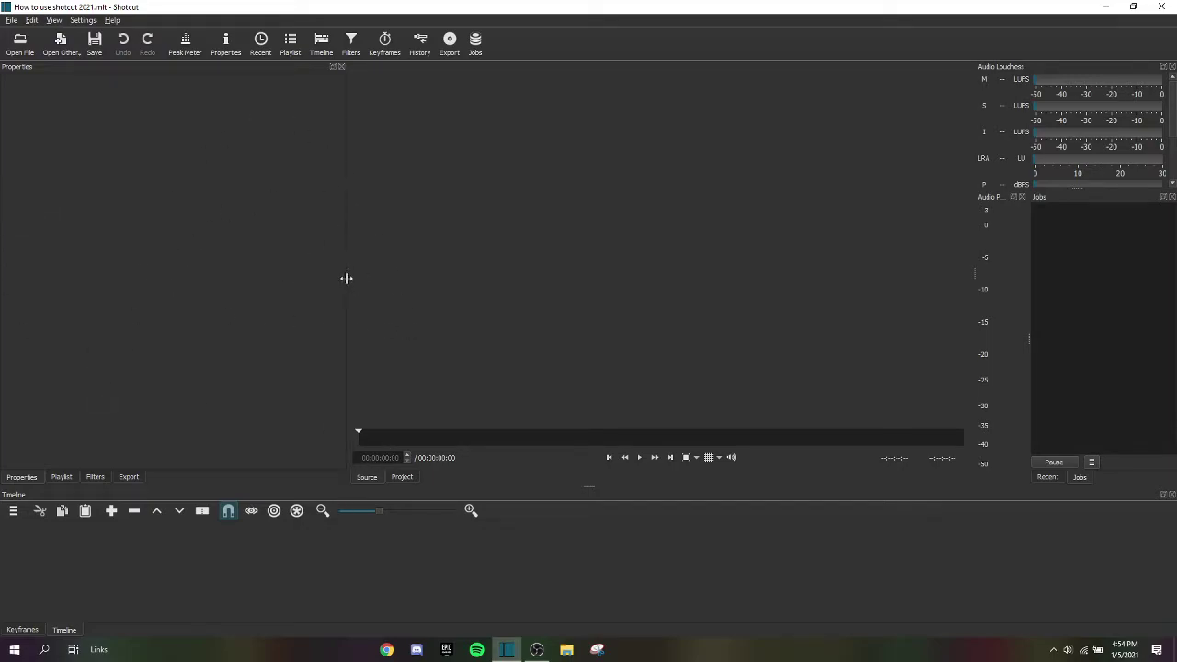
{"action": "left_click_drag", "start_coordinate": [348, 275], "coordinate": [246, 314]}
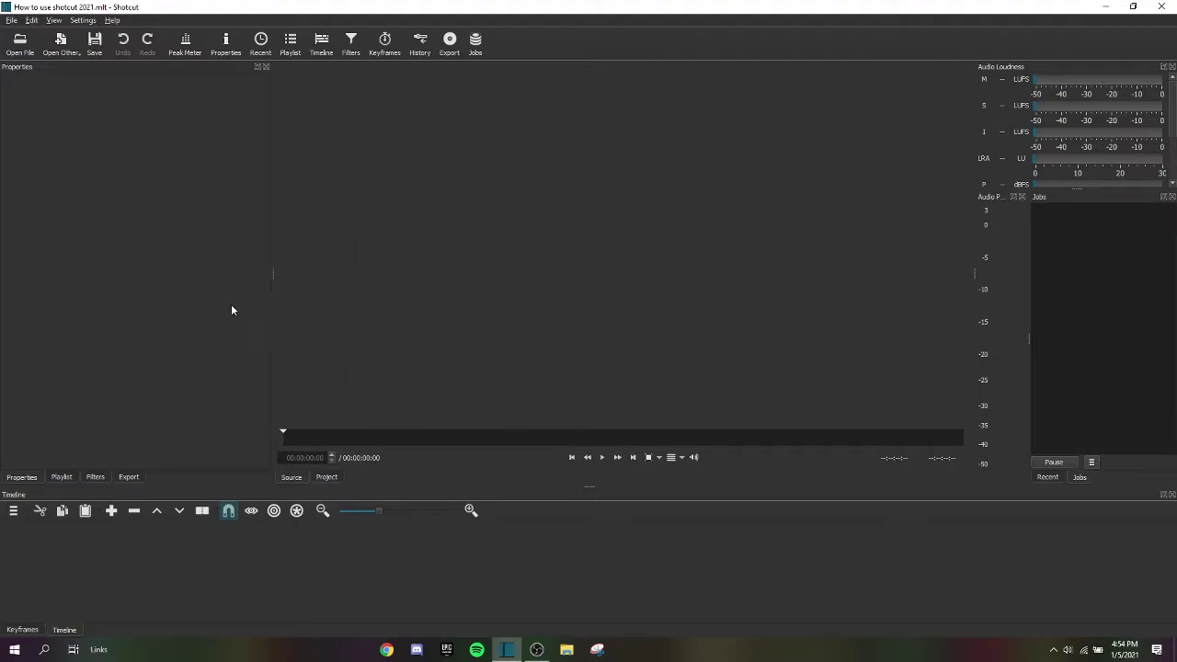
{"action": "left_click", "coordinate": [18, 50]}
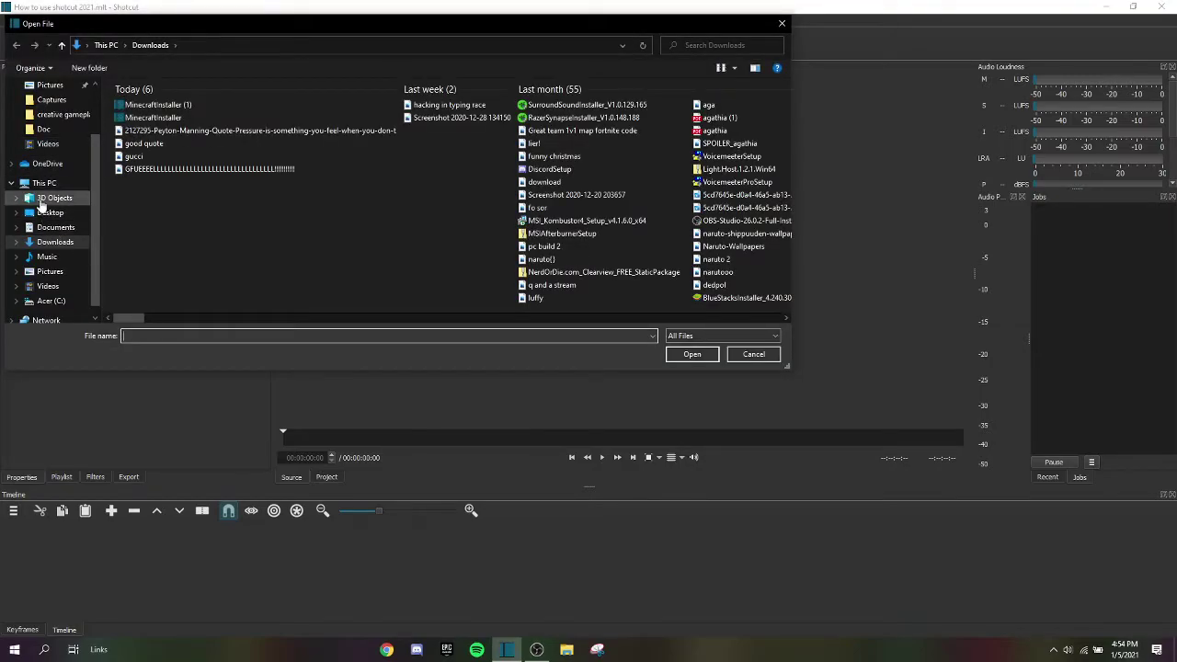
{"action": "left_click", "coordinate": [48, 144]}
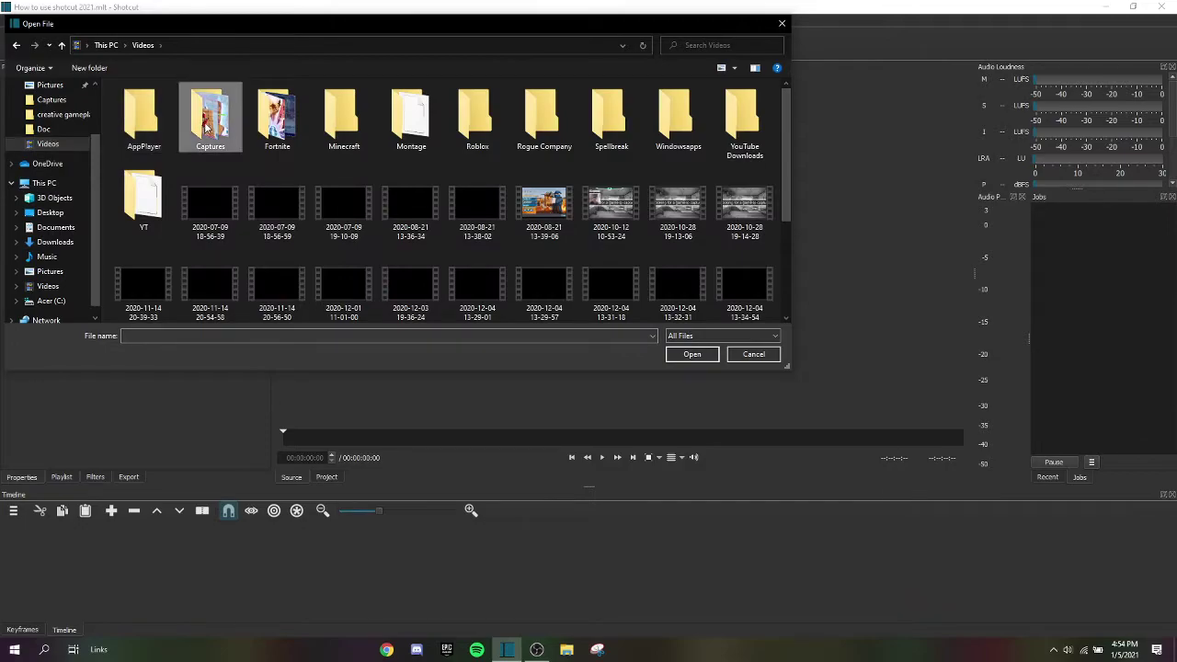
{"action": "double_click", "coordinate": [209, 115]}
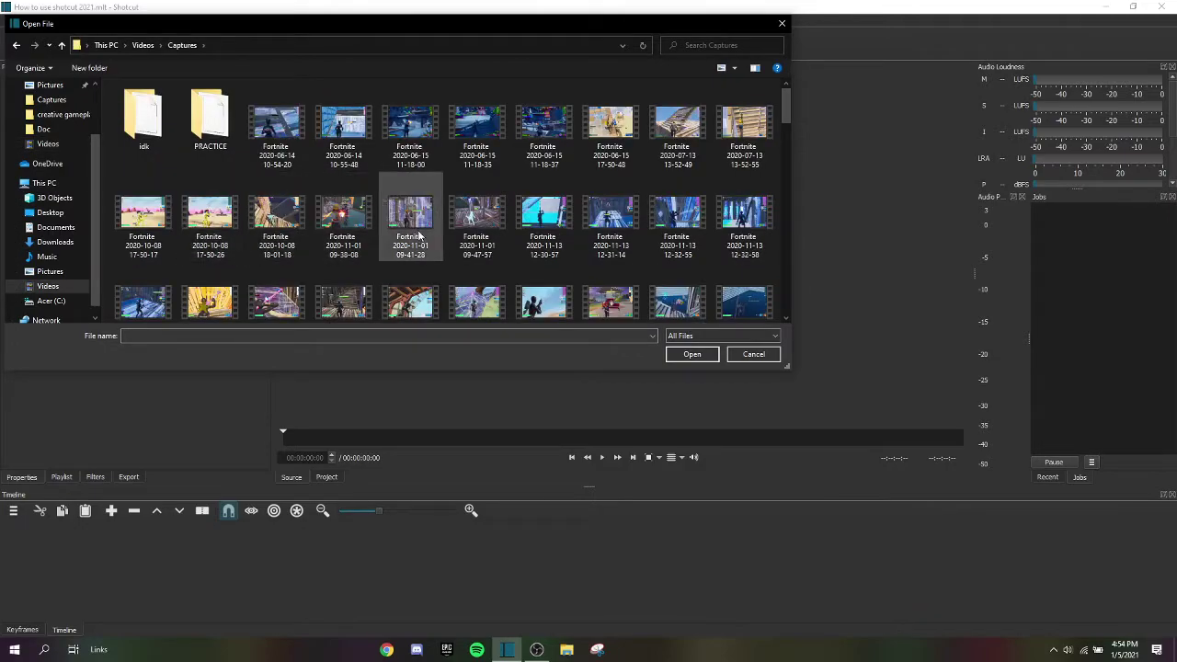
{"action": "scroll", "coordinate": [423, 225], "scroll_direction": "down", "scroll_amount": 2}
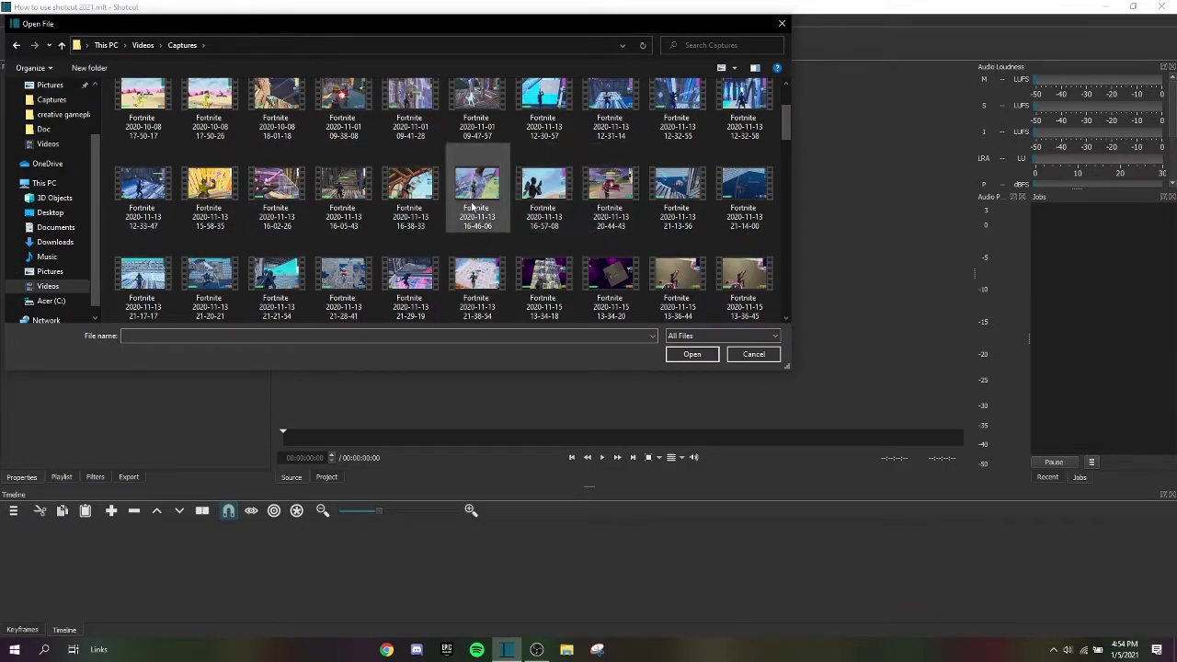
{"action": "double_click", "coordinate": [472, 205]}
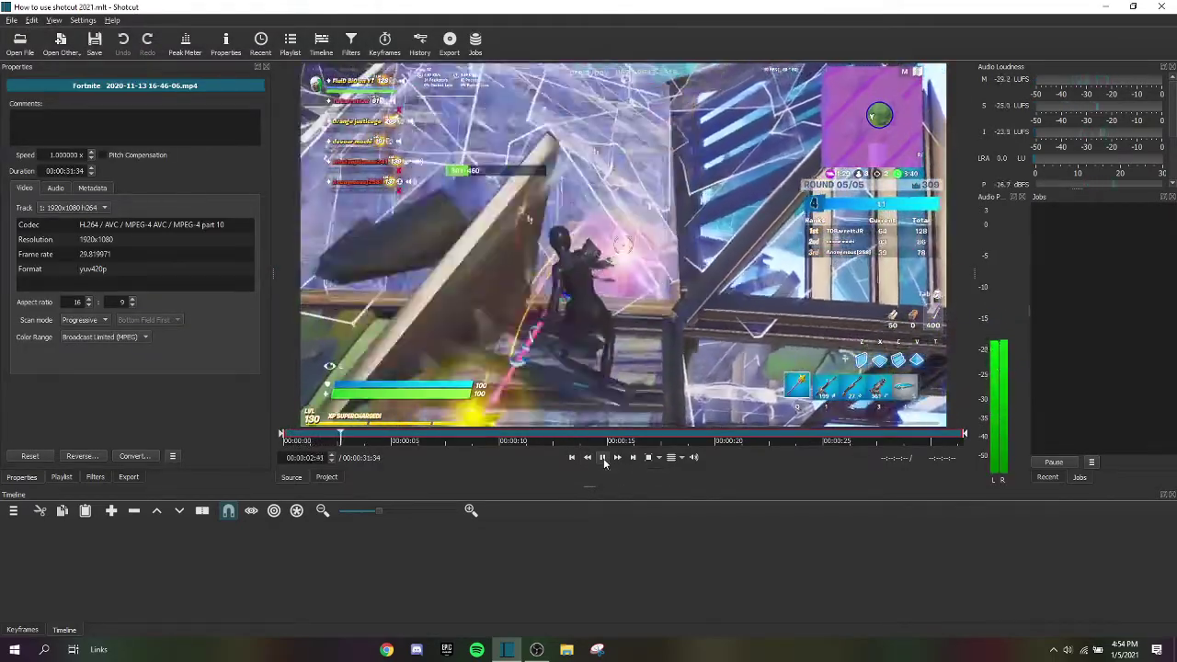
{"action": "left_click", "coordinate": [603, 459]}
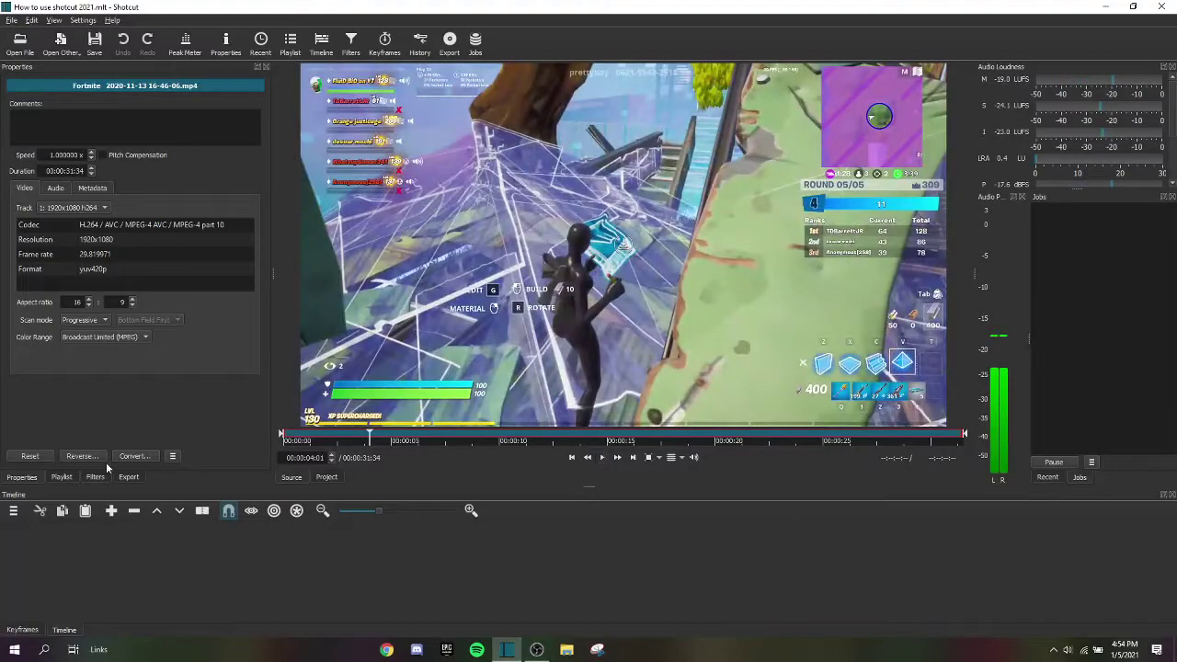
Add one video track and one audio track to the timeline.
{"action": "left_click", "coordinate": [13, 510]}
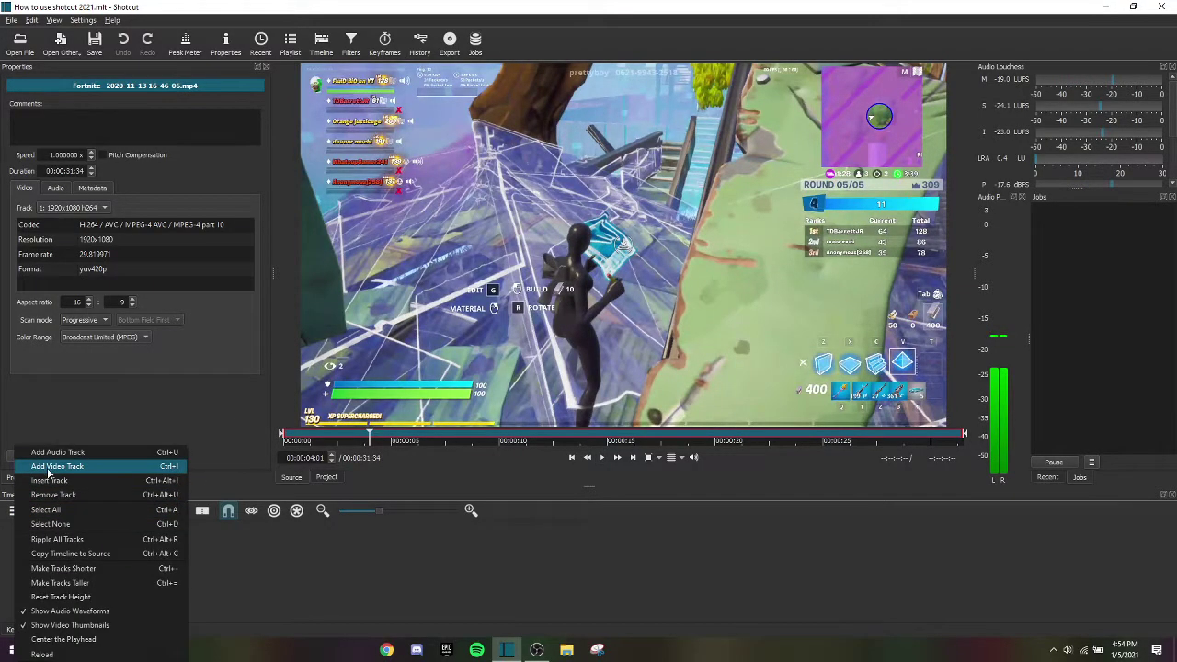
{"action": "left_click", "coordinate": [46, 462]}
{"action": "left_click", "coordinate": [13, 513]}
{"action": "left_click", "coordinate": [46, 451]}
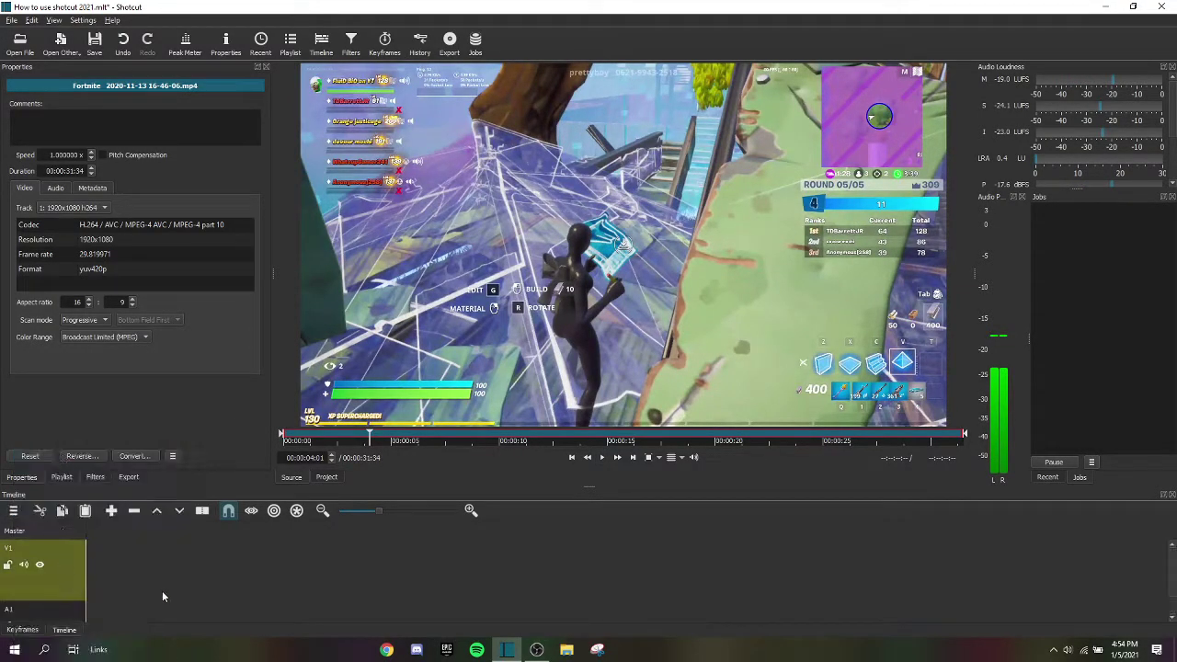
Rename the video track as V1 (Video).
{"action": "scroll", "coordinate": [190, 585], "scroll_direction": "up", "scroll_amount": 1}
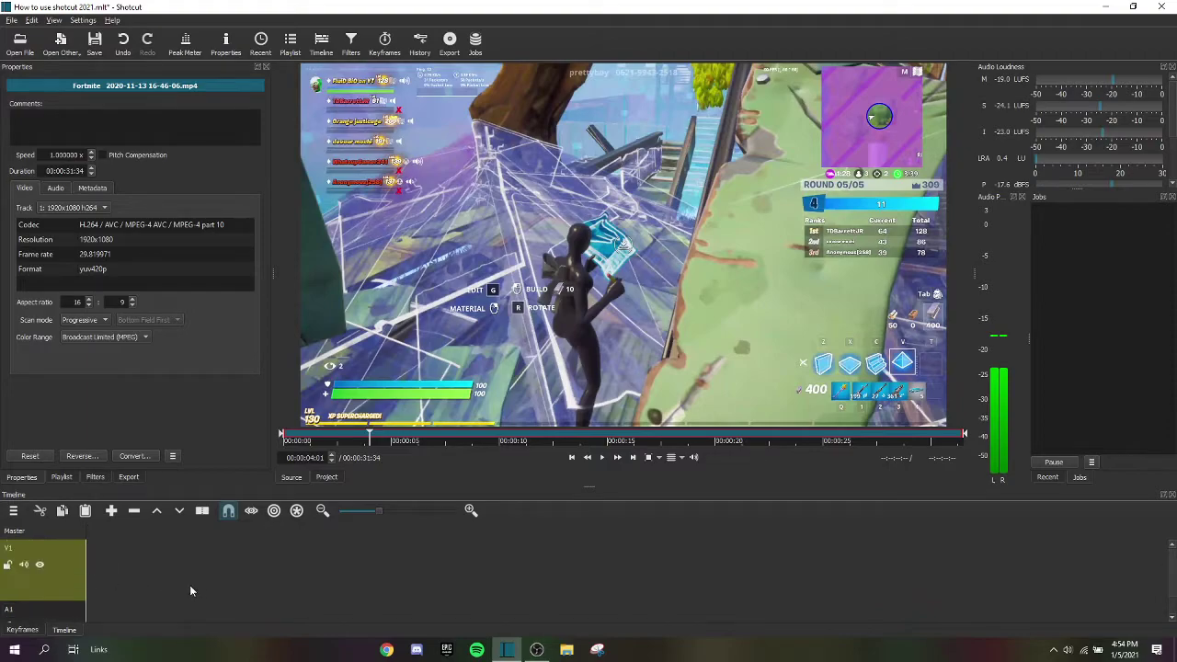
{"action": "double_click", "coordinate": [20, 552]}
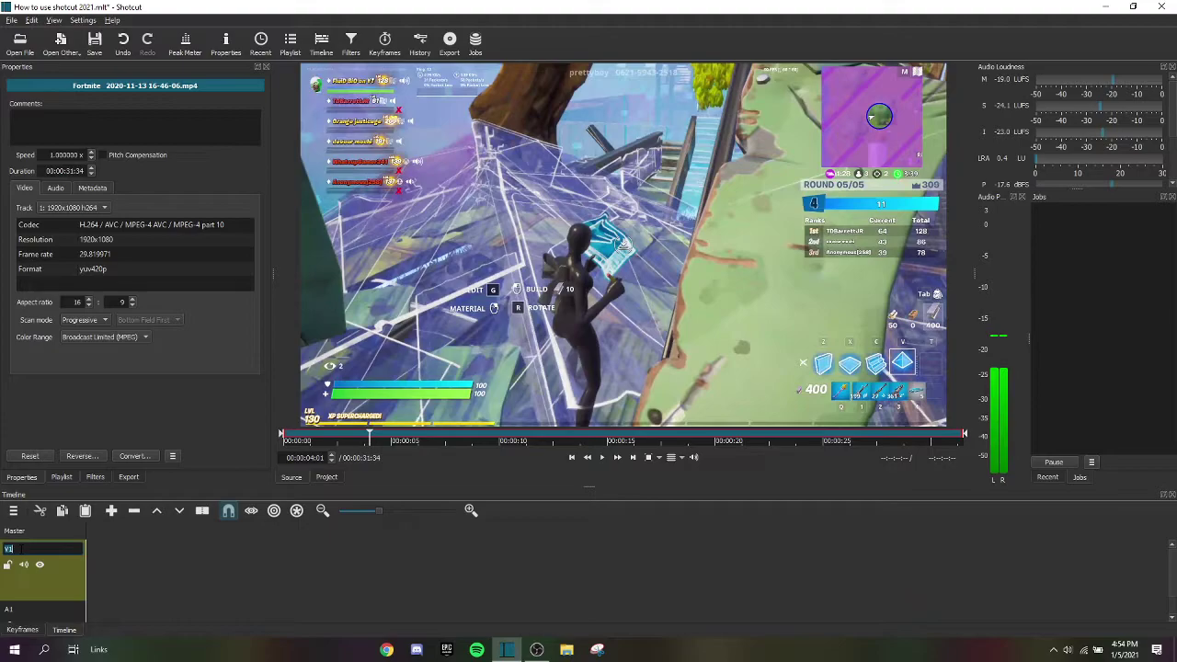
{"action": "left_click", "coordinate": [21, 549]}
{"action": "type", "text": "(Video)"}
{"action": "left_click", "coordinate": [102, 567]}
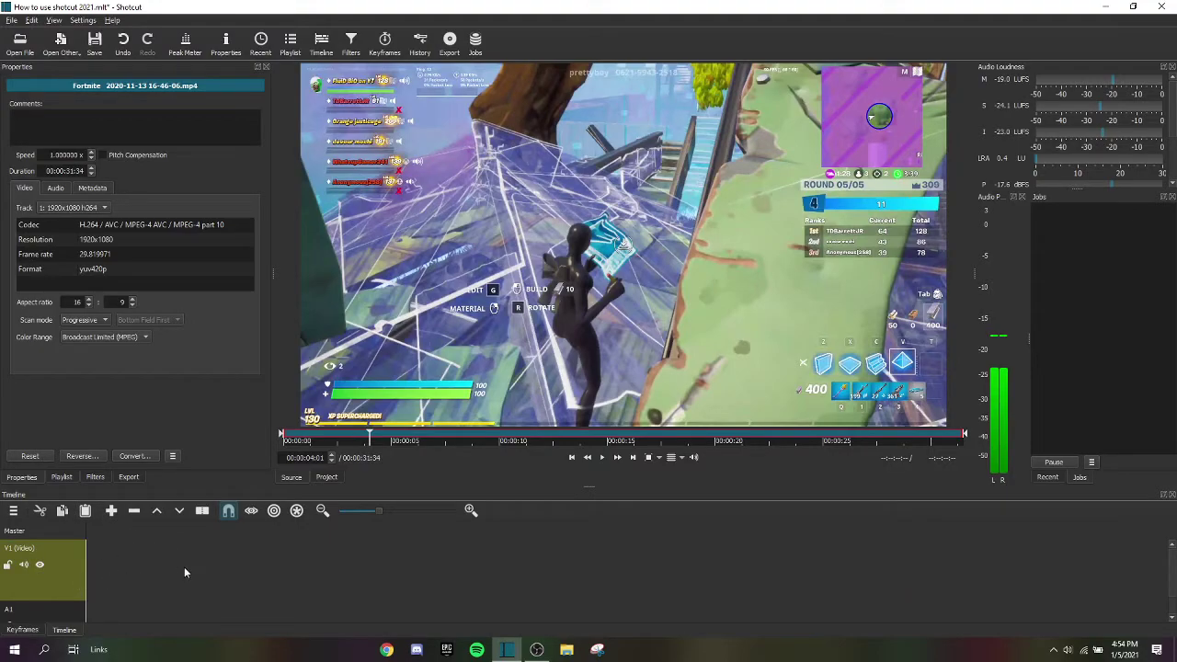
Rename the audio track as A1 (audio).
{"action": "scroll", "coordinate": [156, 574], "scroll_direction": "down", "scroll_amount": 1}
{"action": "left_click", "coordinate": [18, 582]}
{"action": "left_click", "coordinate": [22, 583]}
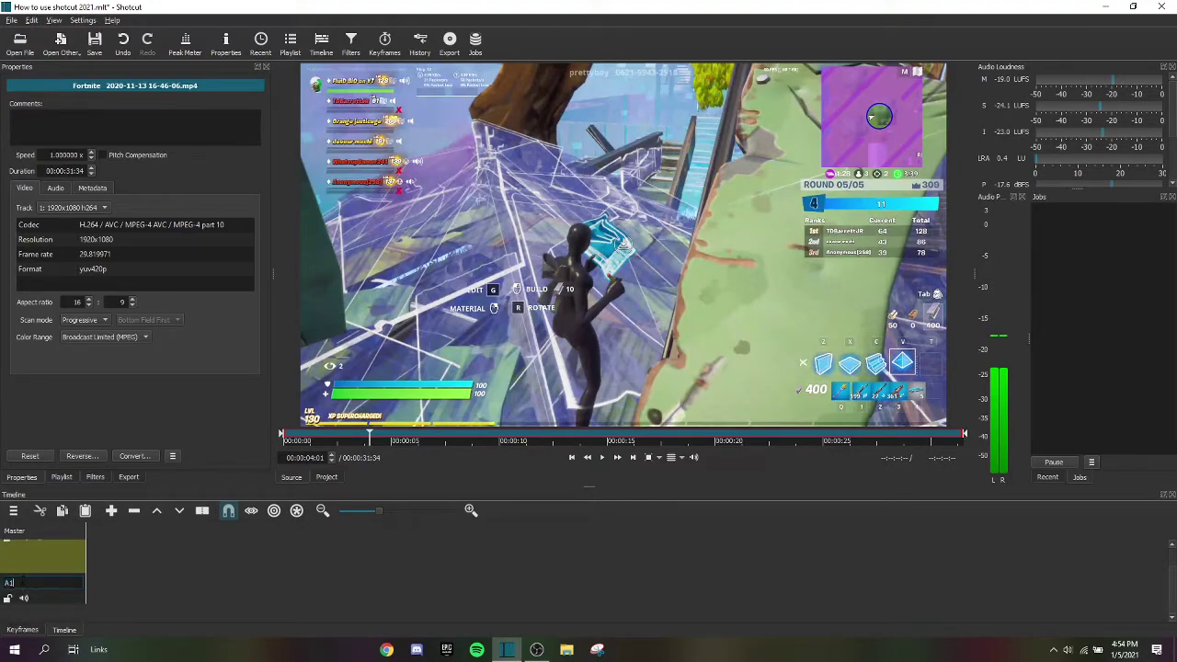
{"action": "type", "text": "(Audio)"}
{"action": "key", "text": "Return"}
Place the opened Fortnite clip at the start of the V1 (Video) track and reduce the track height slightly.
{"action": "scroll", "coordinate": [243, 595], "scroll_direction": "up", "scroll_amount": 1}
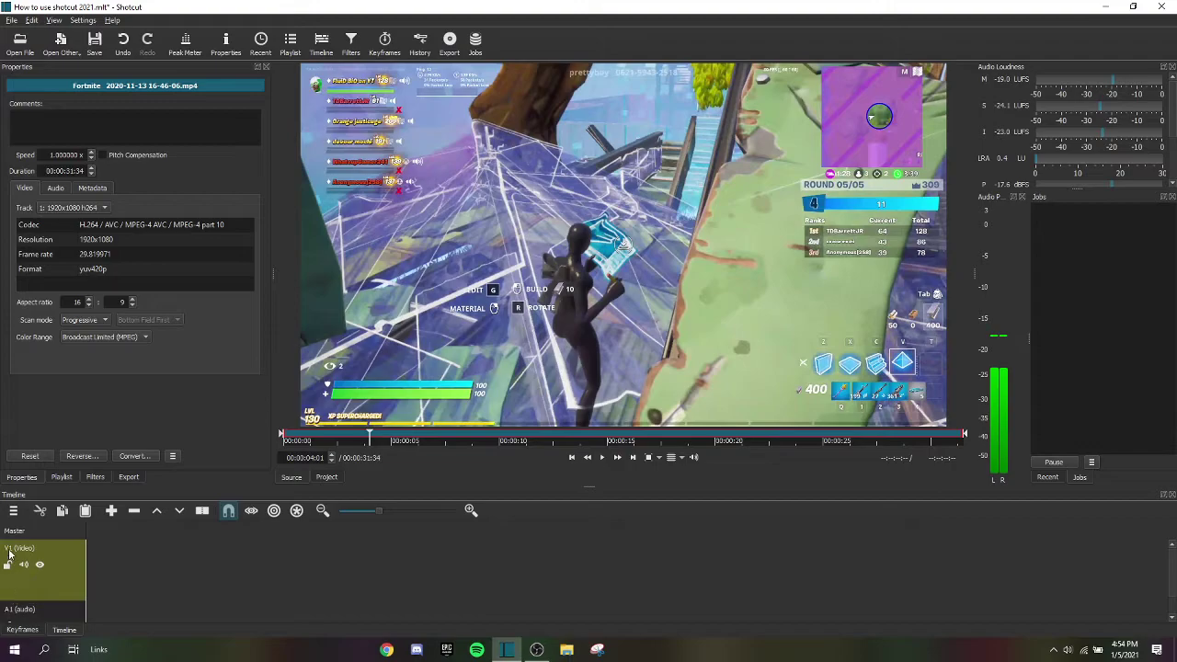
{"action": "scroll", "coordinate": [180, 570], "scroll_direction": "down", "scroll_amount": 1}
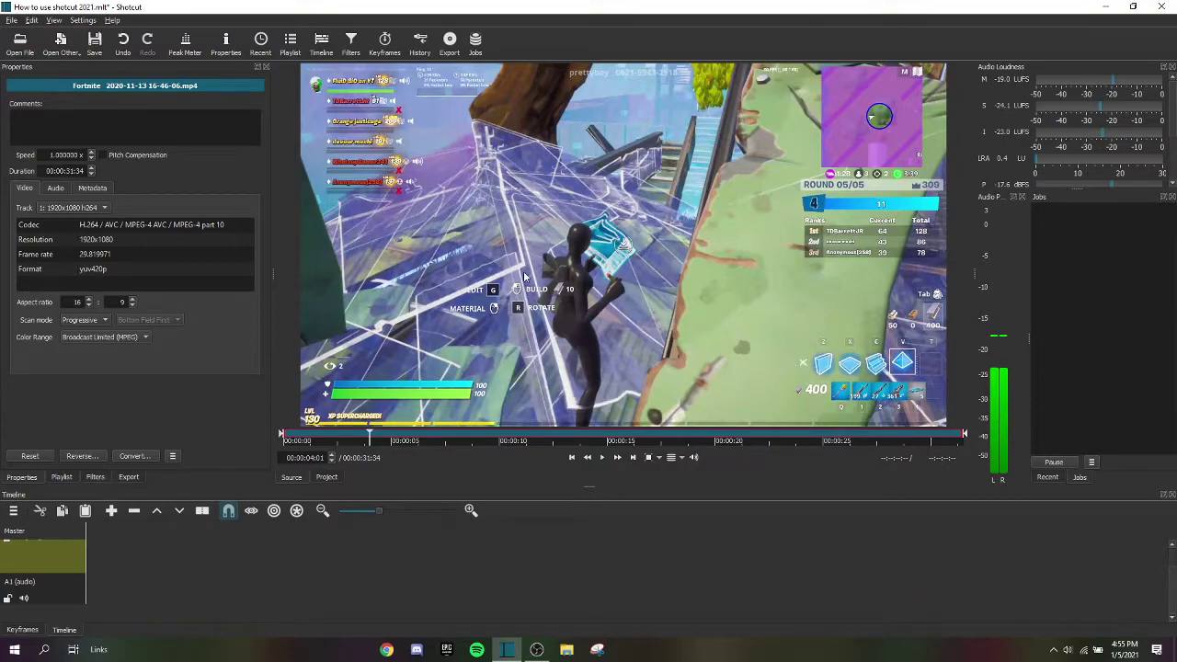
{"action": "left_click_drag", "start_coordinate": [528, 282], "coordinate": [176, 546]}
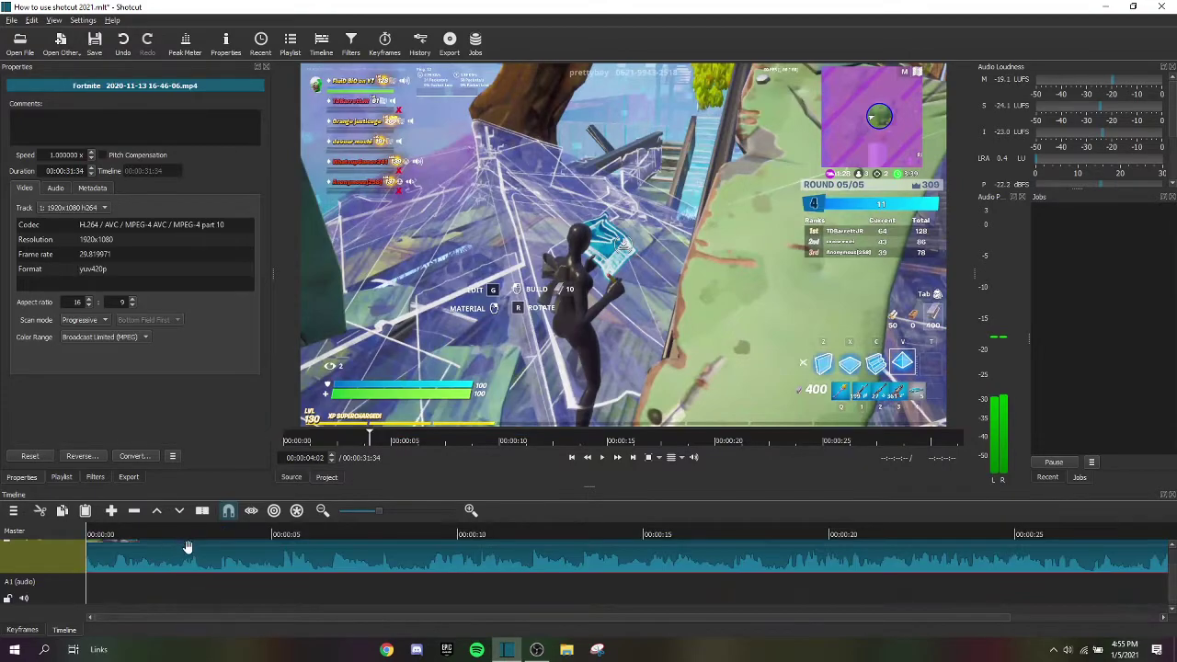
{"action": "mouse_move", "coordinate": [1171, 588]}
{"action": "left_mouse_down"}
{"action": "mouse_move", "coordinate": [1171, 569]}
{"action": "mouse_move", "coordinate": [1164, 589]}
{"action": "left_mouse_up"}
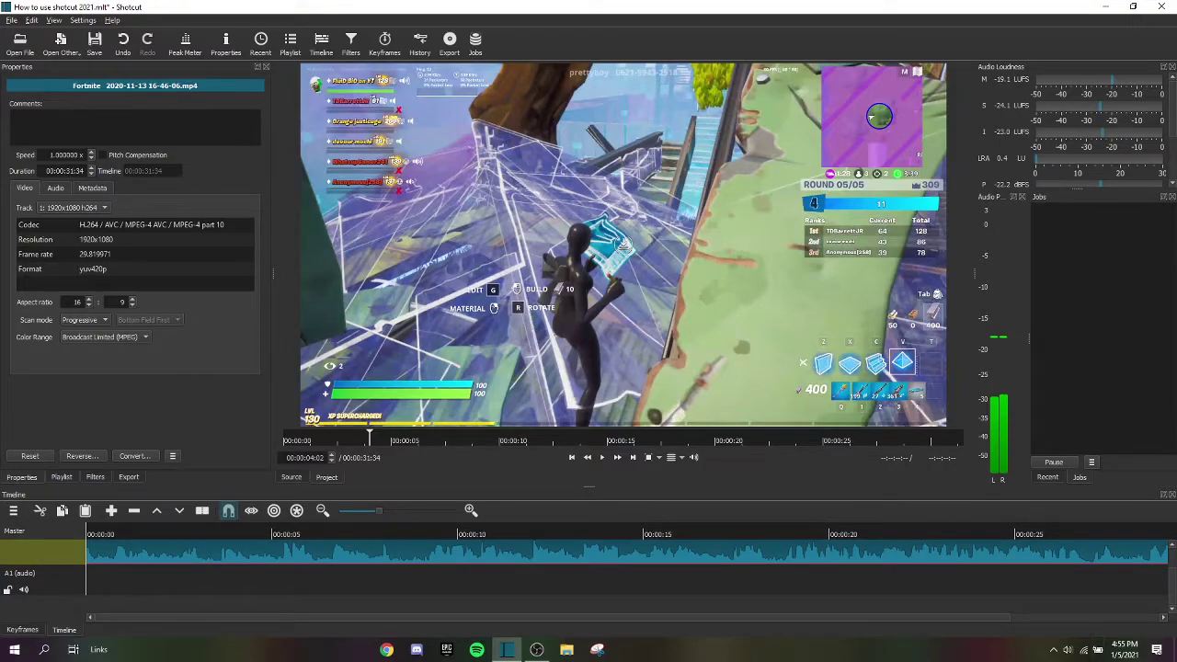
Add the Internet Money - Lemonade MP3 at the start of the A1 (audio) track and increase the track height slightly.
{"action": "key", "text": "alt+Tab"}
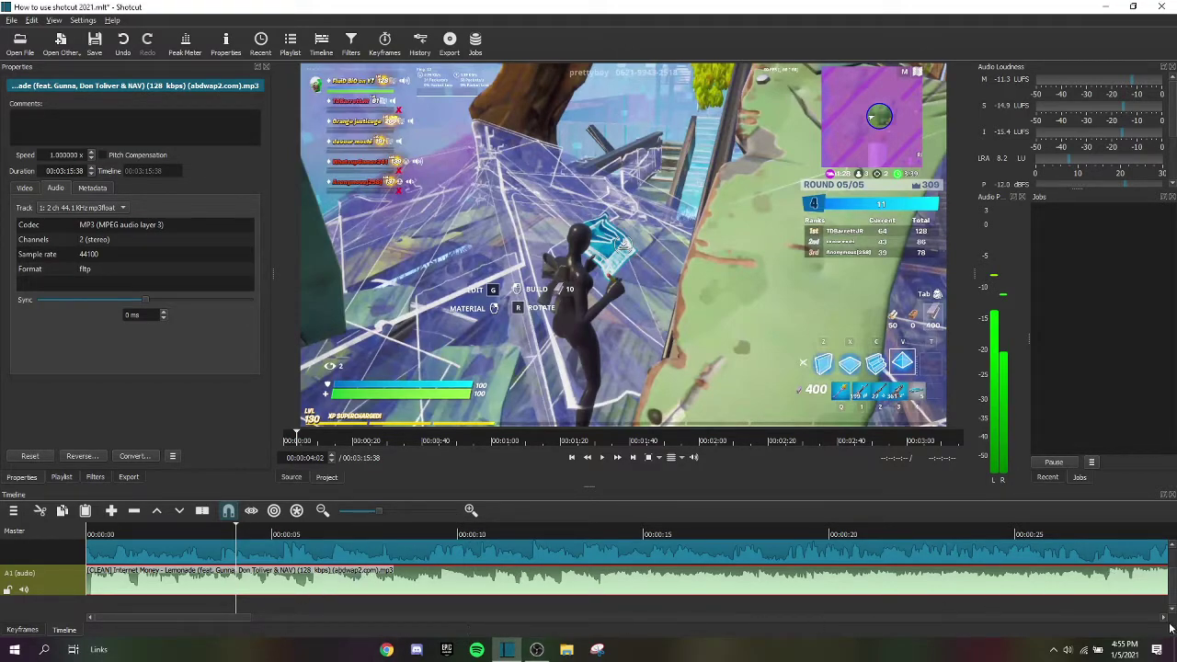
{"action": "left_click_drag", "start_coordinate": [1169, 591], "coordinate": [1168, 589]}
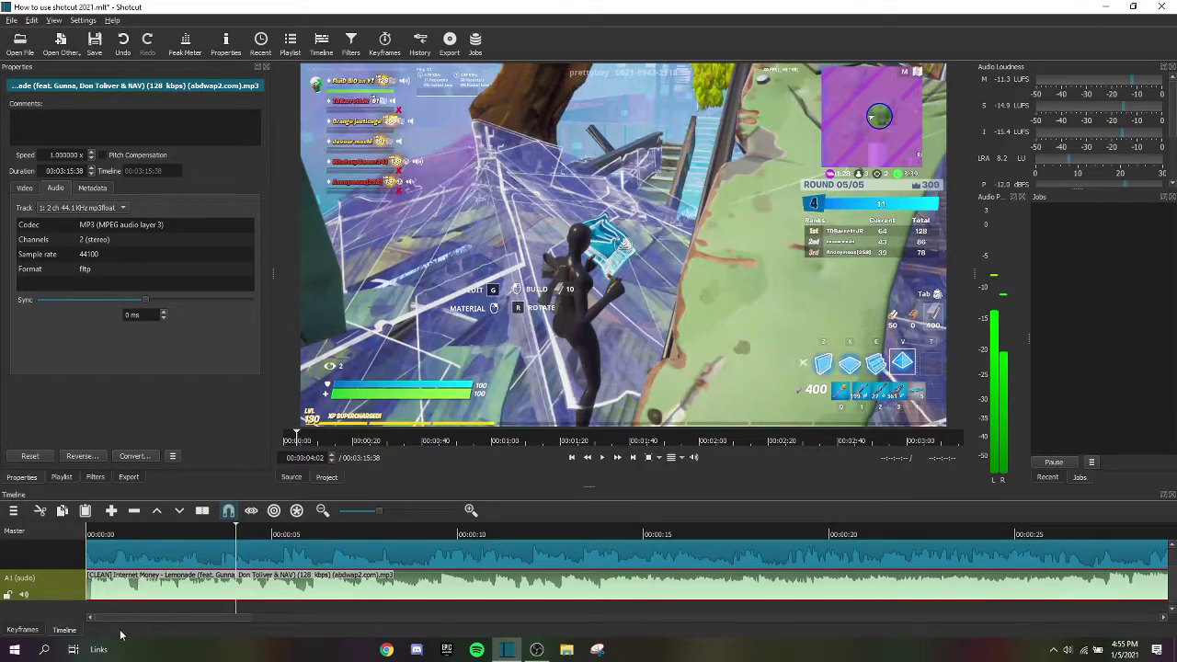
Play the timeline from the start, pause it, and scrub the playhead forward to about 16 seconds.
{"action": "left_click", "coordinate": [89, 535]}
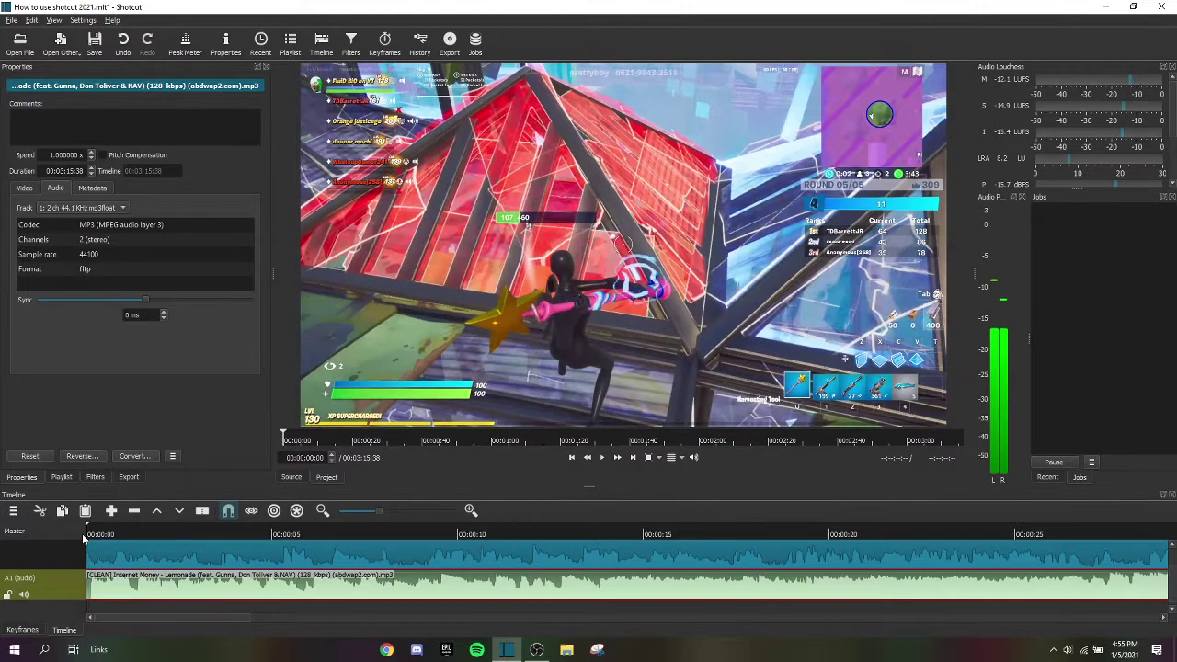
{"action": "left_click", "coordinate": [175, 558]}
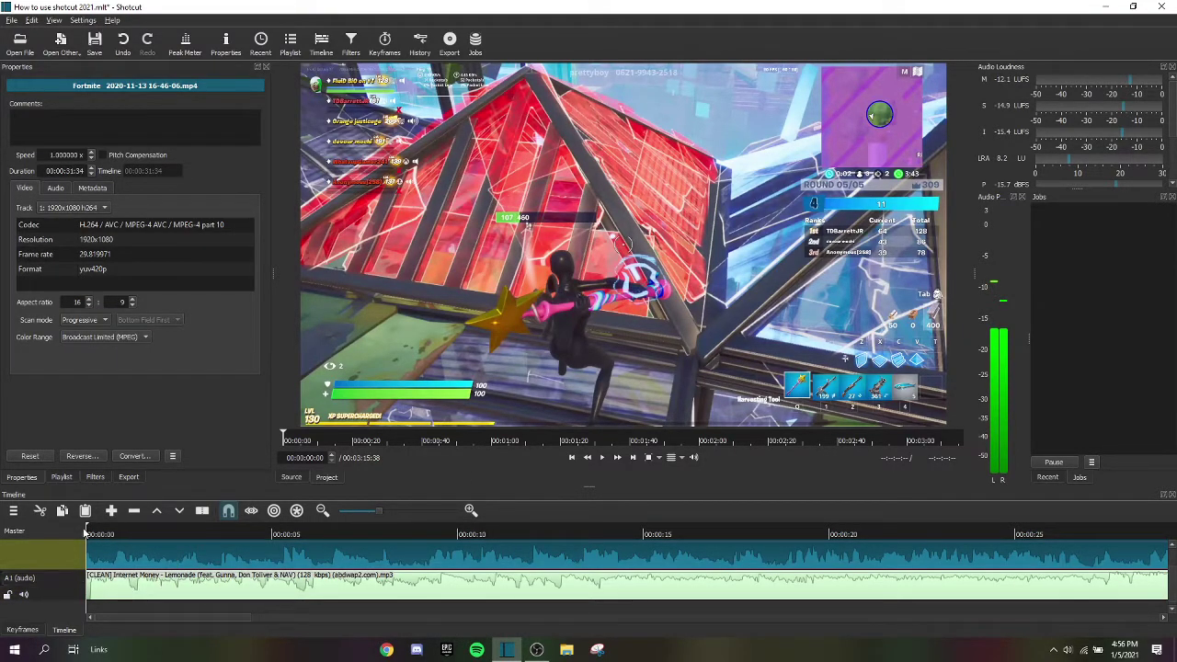
{"action": "left_click", "coordinate": [602, 458]}
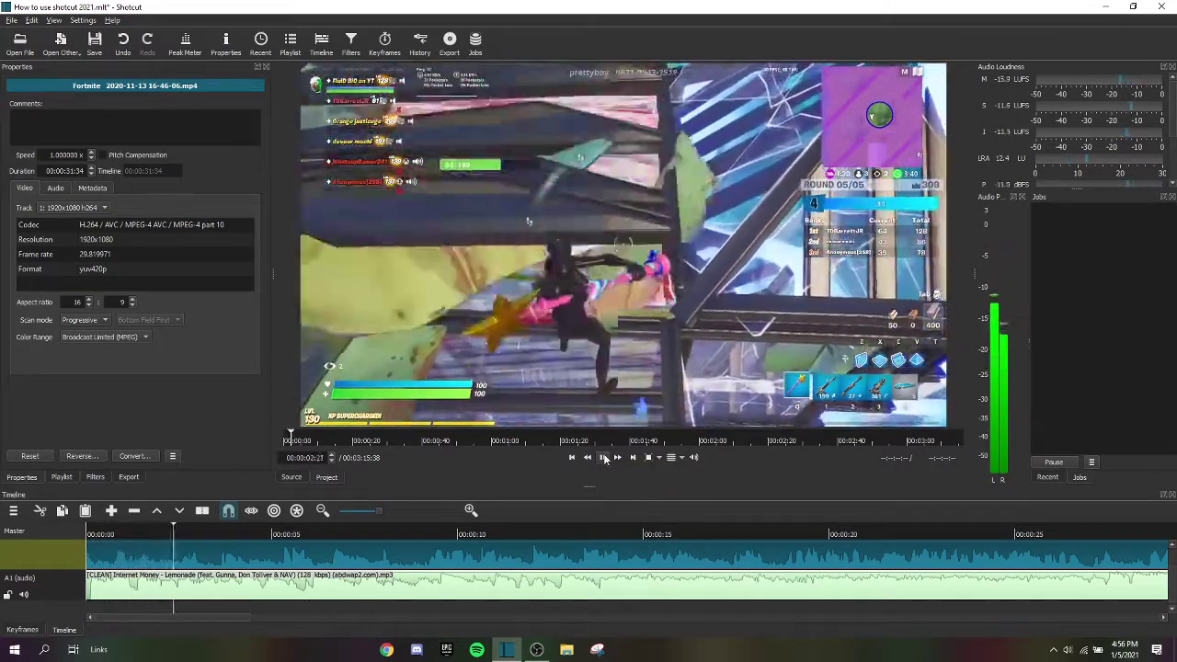
{"action": "left_click", "coordinate": [602, 458]}
{"action": "left_click_drag", "start_coordinate": [195, 542], "coordinate": [354, 544]}
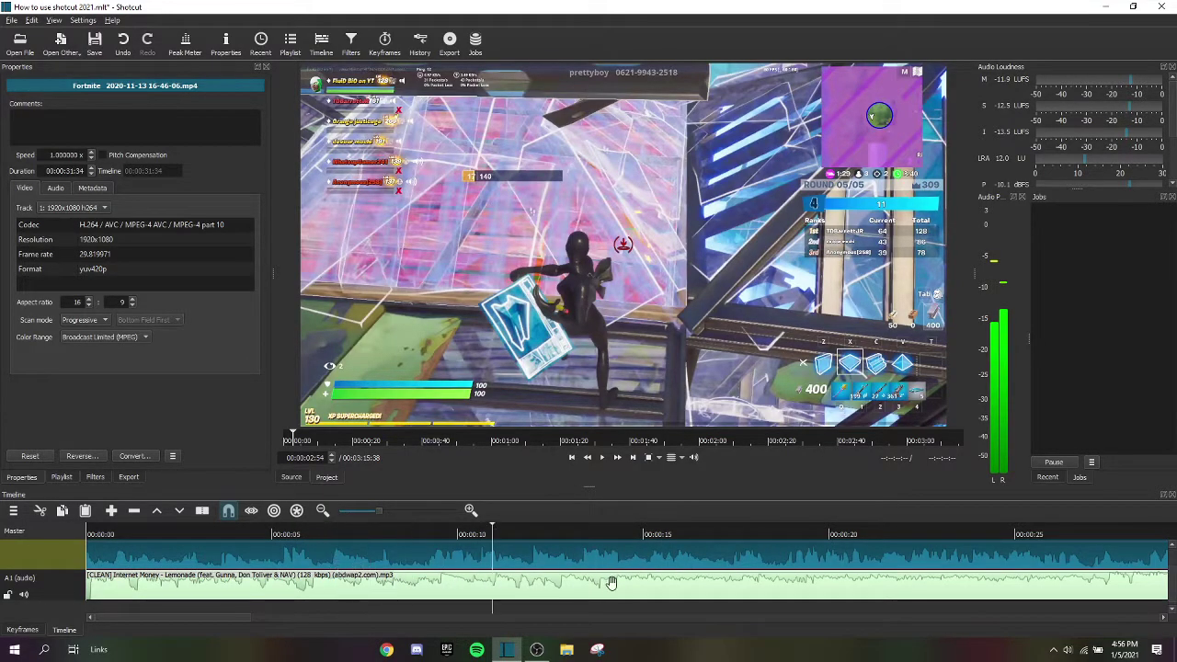
{"action": "left_click", "coordinate": [492, 581]}
{"action": "left_click_drag", "start_coordinate": [494, 540], "coordinate": [683, 554]}
{"action": "left_click", "coordinate": [693, 565]}
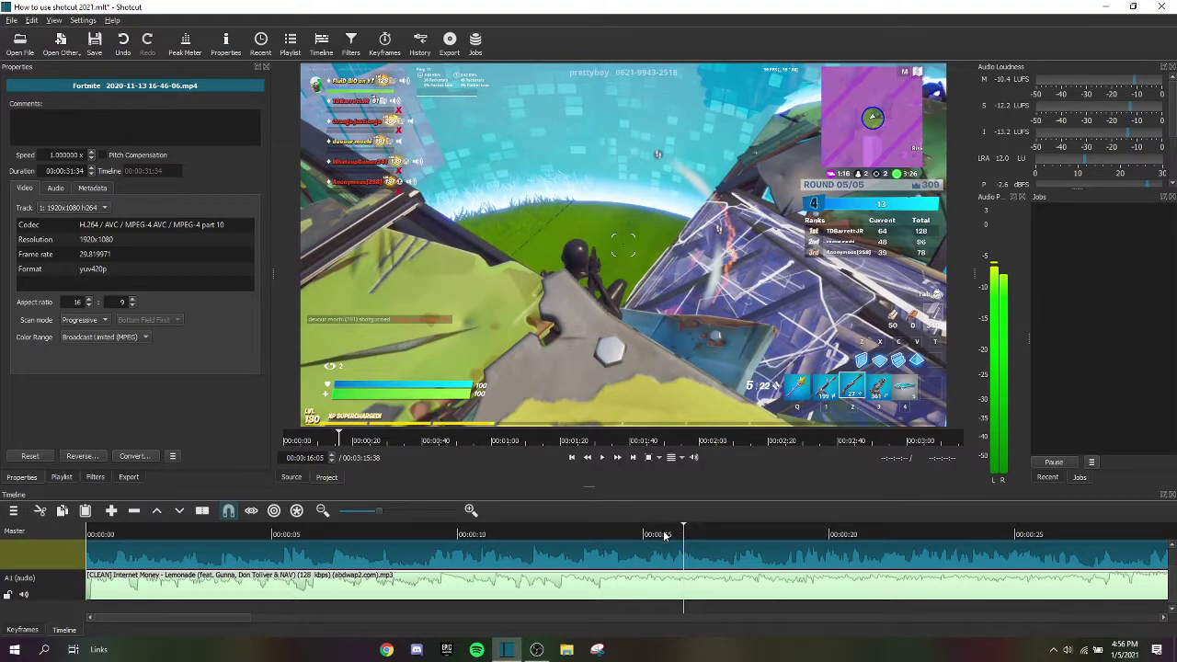
Show the Fortnite clip's filters and move the timeline playhead to about 00:00:05:28.
{"action": "left_click", "coordinate": [103, 478]}
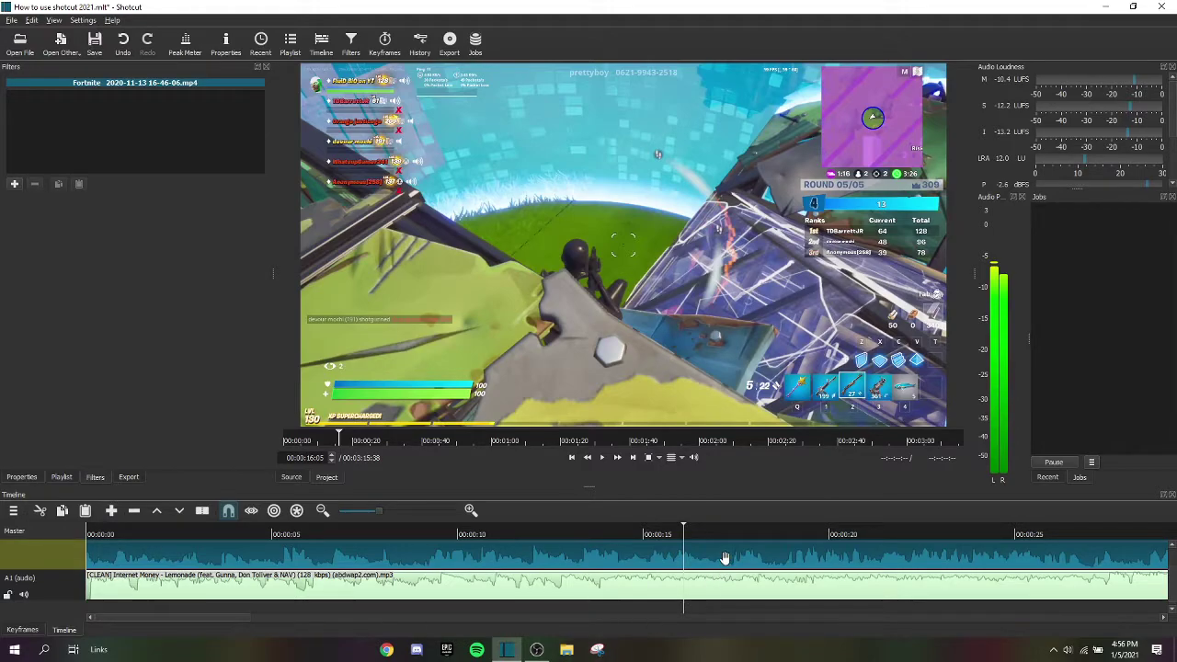
{"action": "key", "text": "Home"}
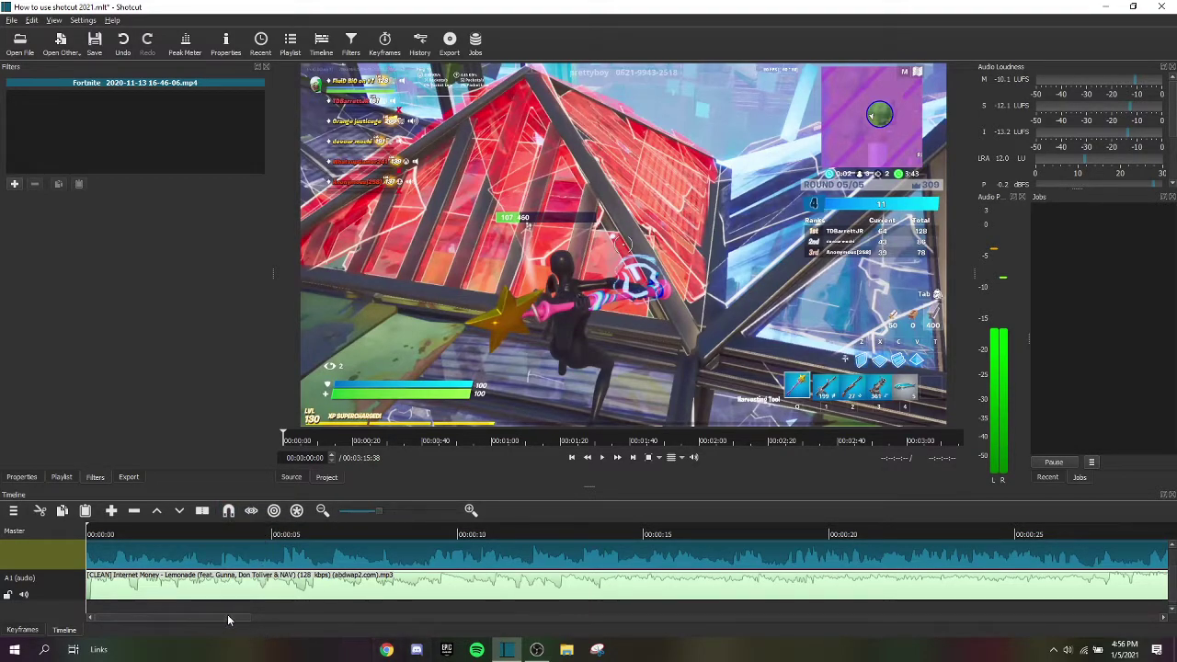
{"action": "left_click_drag", "start_coordinate": [202, 616], "coordinate": [318, 606]}
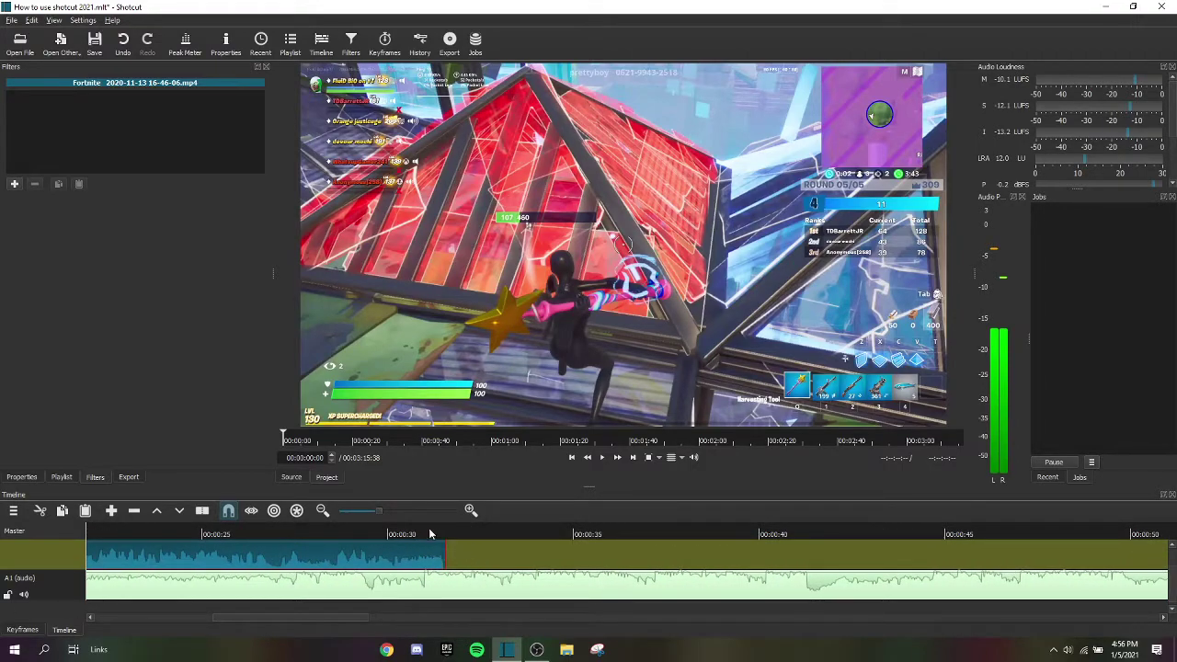
{"action": "left_click_drag", "start_coordinate": [304, 619], "coordinate": [176, 600]}
{"action": "left_click_drag", "start_coordinate": [222, 533], "coordinate": [288, 538]}
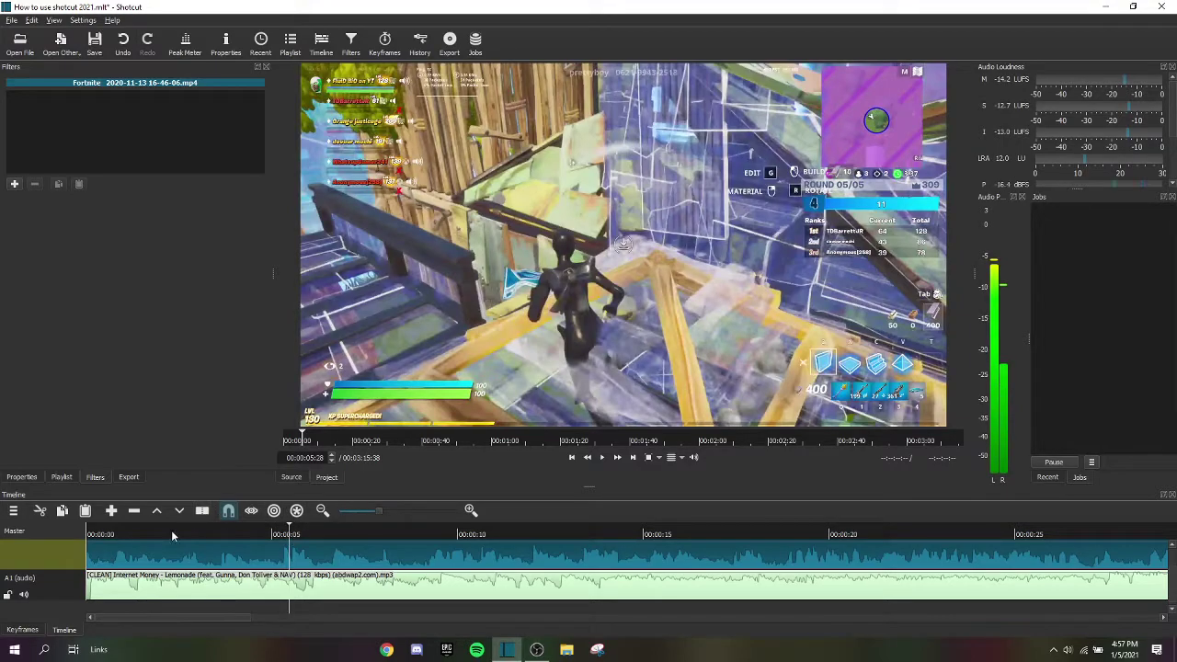
Split the Lemonade music clip on A1 at the playhead and shift the second part slightly, leaving a small gap.
{"action": "left_click", "coordinate": [301, 586]}
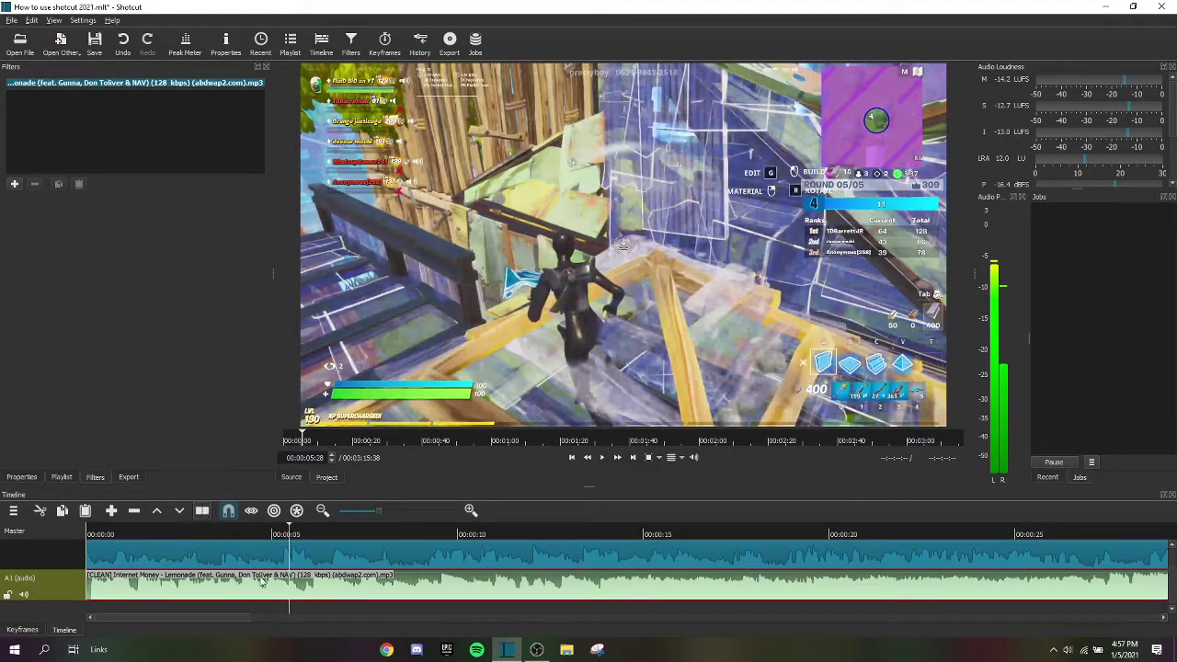
{"action": "left_click", "coordinate": [203, 510]}
{"action": "left_click_drag", "start_coordinate": [311, 584], "coordinate": [262, 585]}
{"action": "left_click", "coordinate": [221, 607]}
Play across the gap in the music track from 00:00:05:00, pause, and move the second music part back against the first.
{"action": "left_click", "coordinate": [272, 538]}
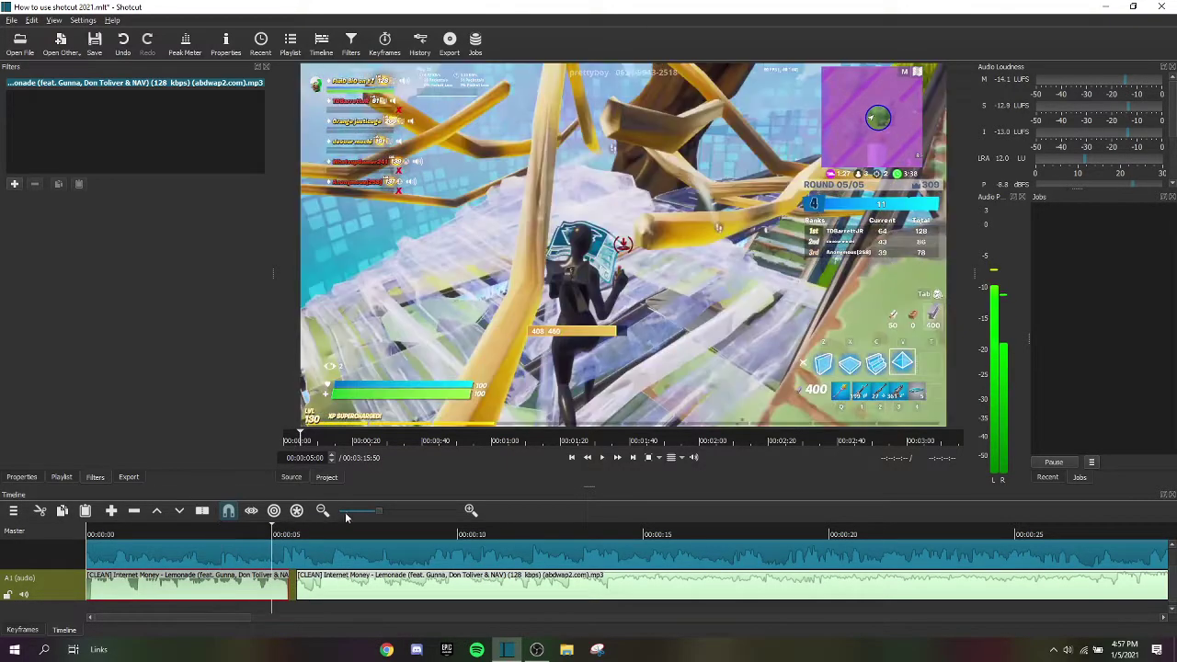
{"action": "left_click", "coordinate": [604, 463]}
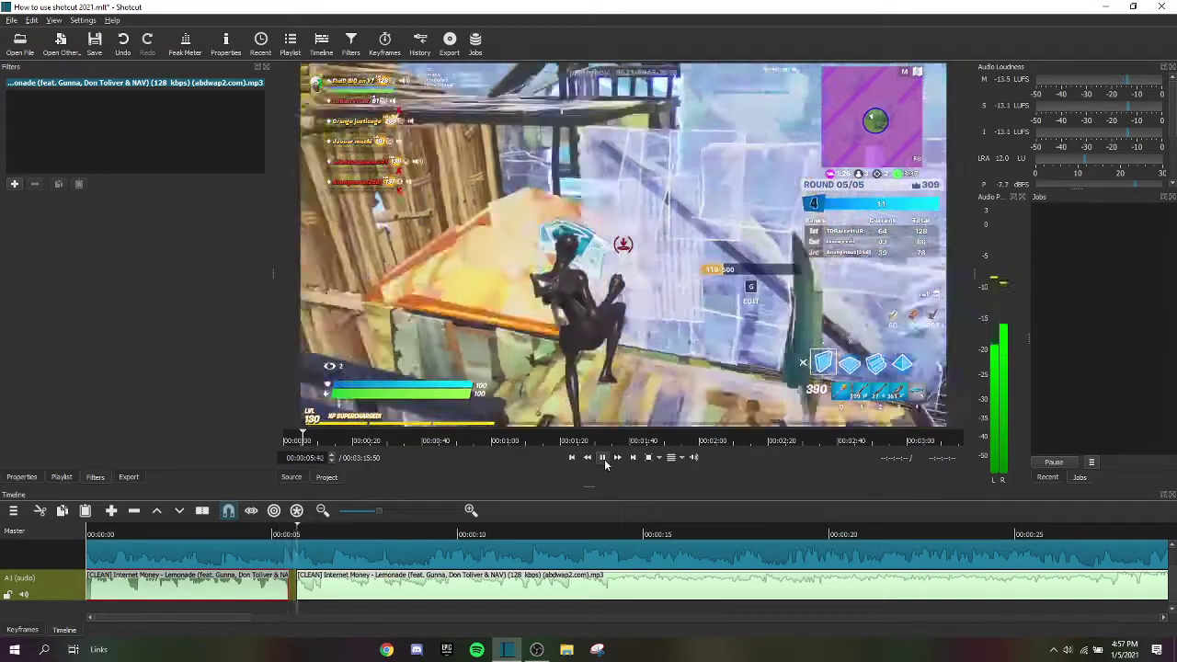
{"action": "left_click", "coordinate": [604, 463]}
{"action": "left_click_drag", "start_coordinate": [329, 590], "coordinate": [300, 589]}
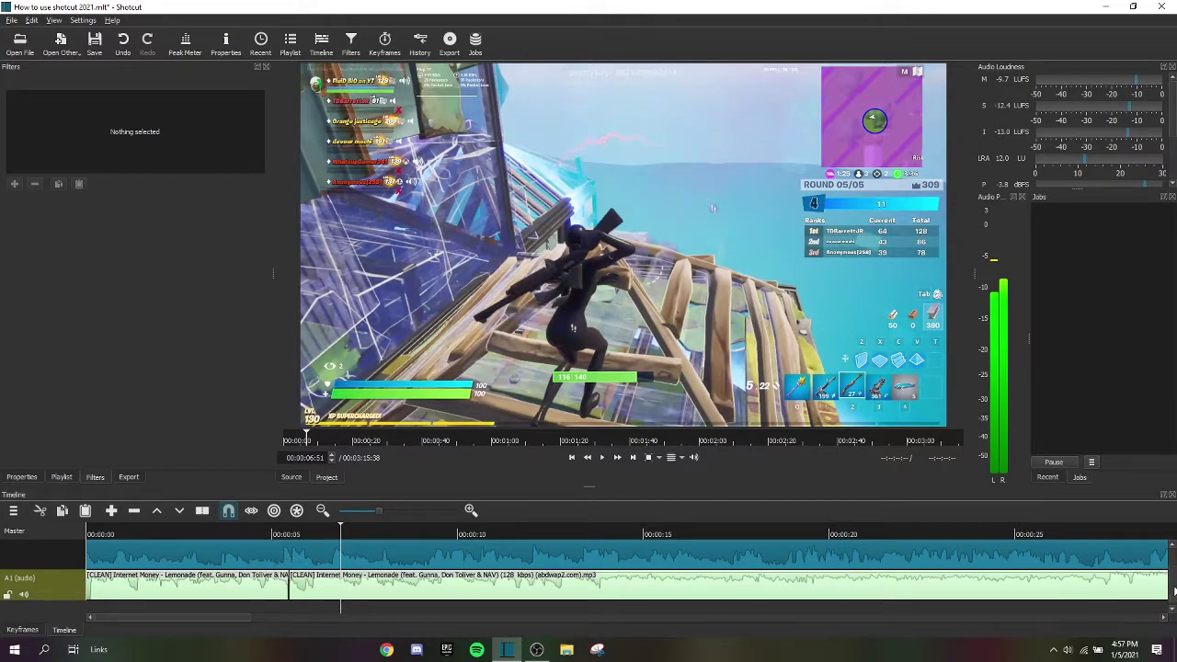
Add a Brightness filter to the Fortnite clip on the V1 (Video) track.
{"action": "left_click_drag", "start_coordinate": [1173, 592], "coordinate": [1173, 572]}
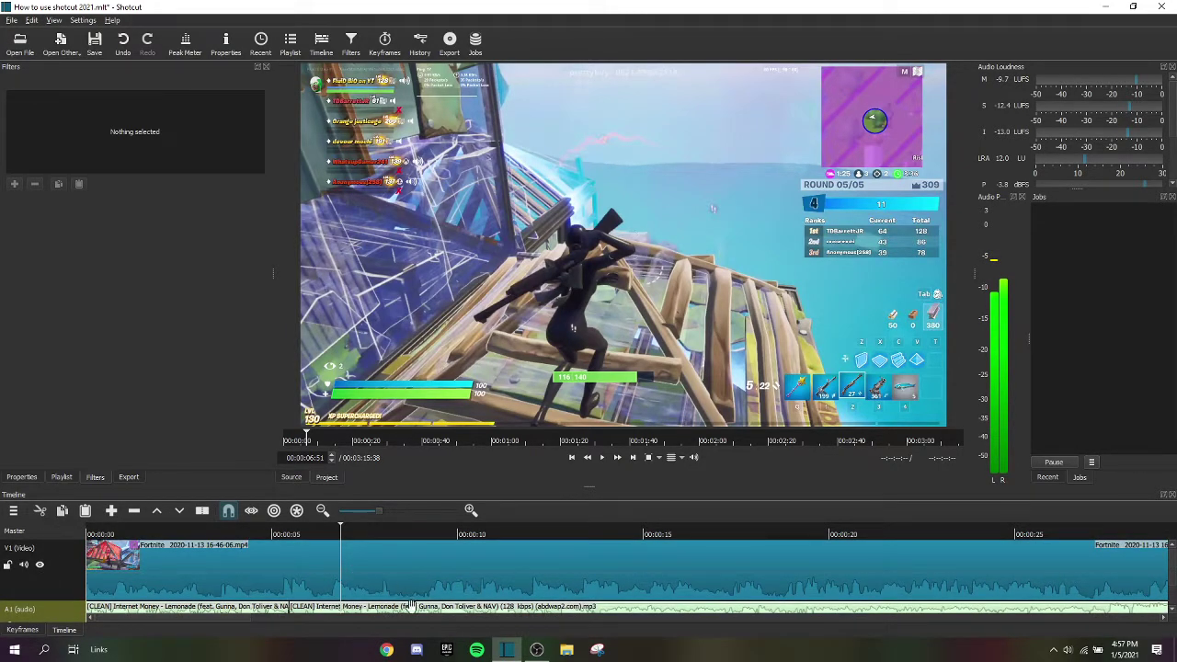
{"action": "scroll", "coordinate": [252, 559], "scroll_direction": "right", "scroll_amount": 3}
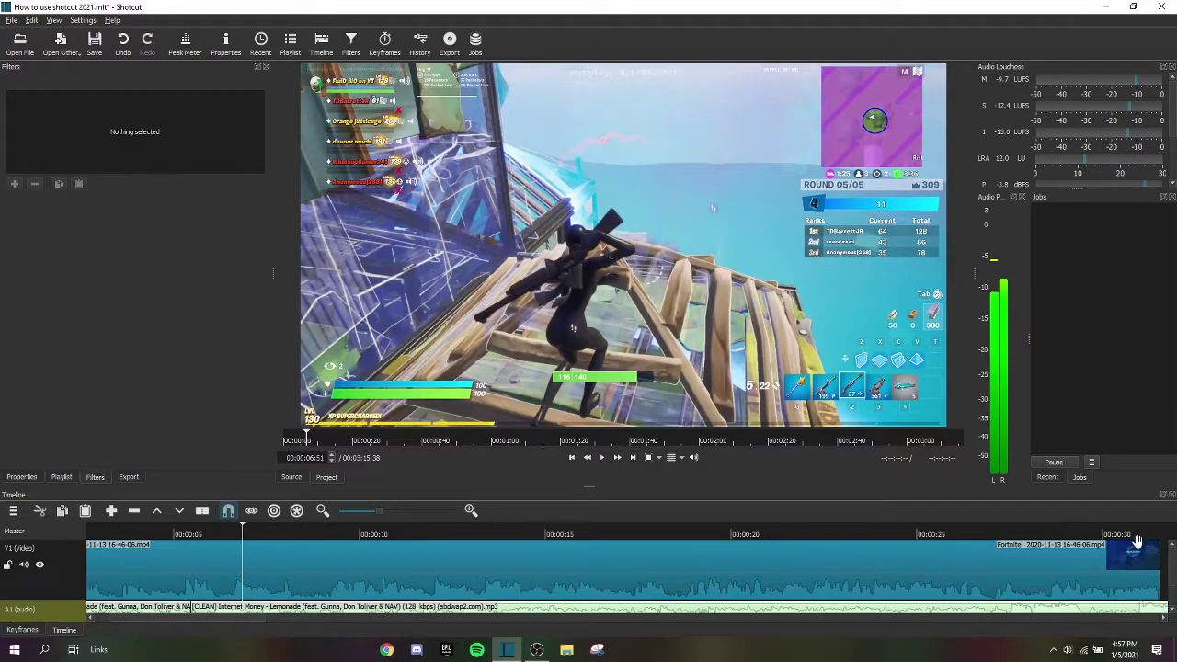
{"action": "scroll", "coordinate": [1169, 586], "scroll_direction": "down", "scroll_amount": 1}
{"action": "scroll", "coordinate": [1170, 586], "scroll_direction": "up", "scroll_amount": 1}
{"action": "left_click", "coordinate": [175, 556]}
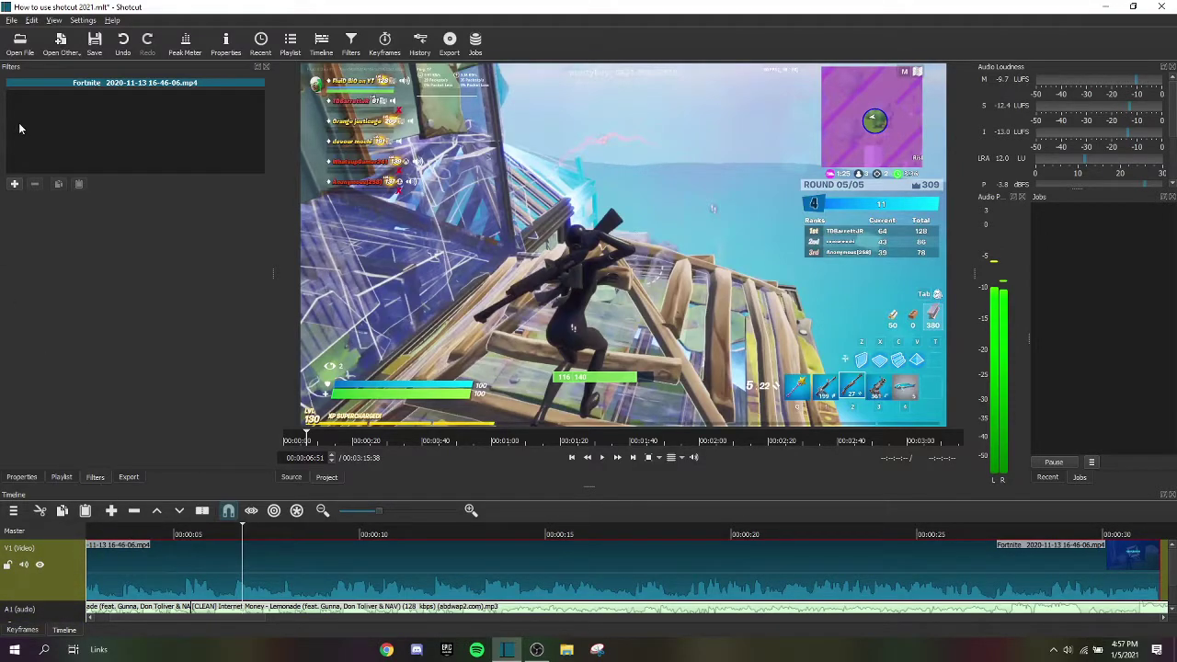
{"action": "left_click", "coordinate": [14, 186]}
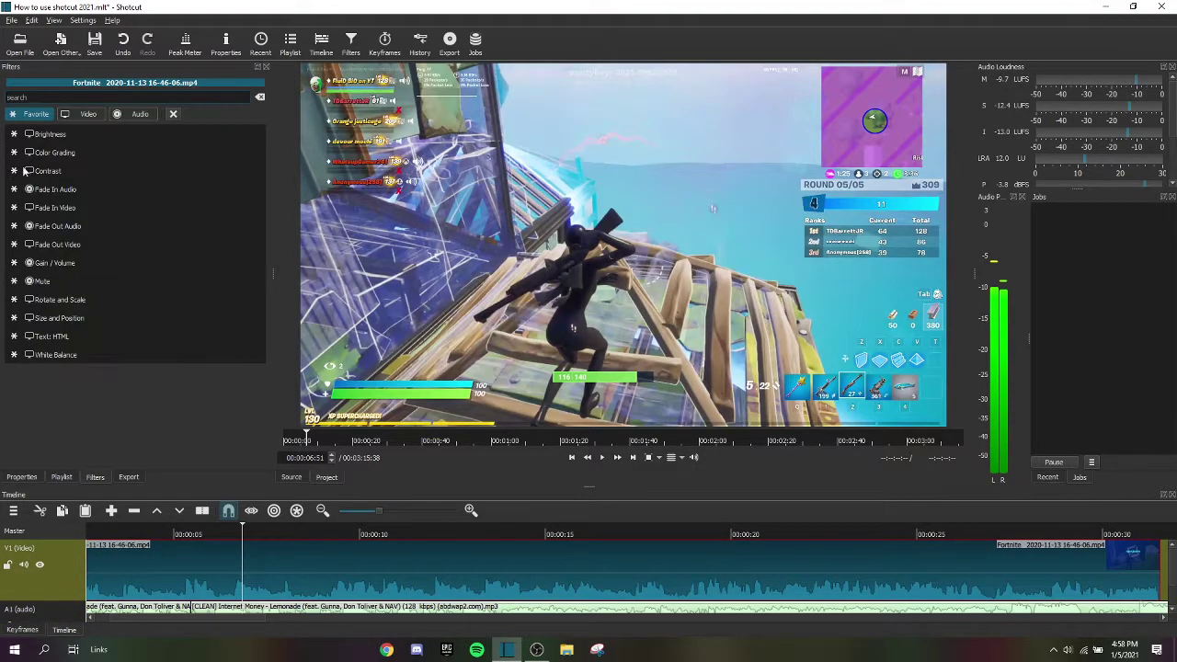
{"action": "left_click", "coordinate": [51, 134]}
Try several brightness levels on the Fortnite clip and settle on about 153.4 %.
{"action": "left_click_drag", "start_coordinate": [99, 221], "coordinate": [140, 250]}
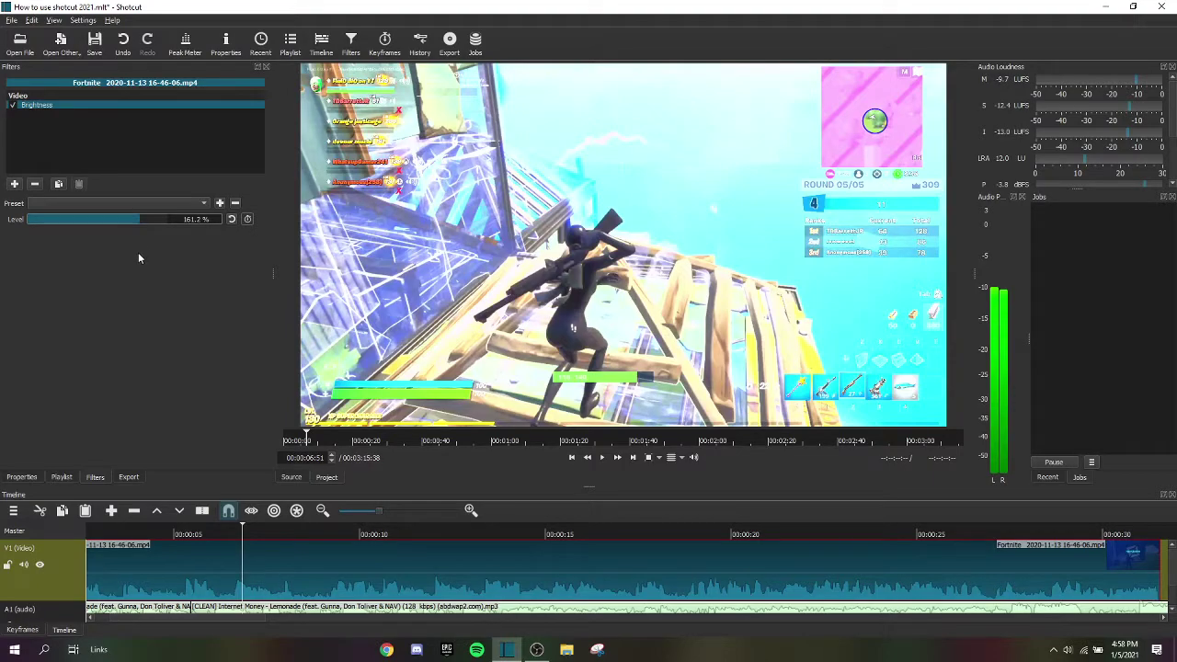
{"action": "mouse_move", "coordinate": [160, 227]}
{"action": "left_mouse_down"}
{"action": "mouse_move", "coordinate": [143, 226]}
{"action": "mouse_move", "coordinate": [155, 217]}
{"action": "mouse_move", "coordinate": [158, 233]}
{"action": "left_mouse_up"}
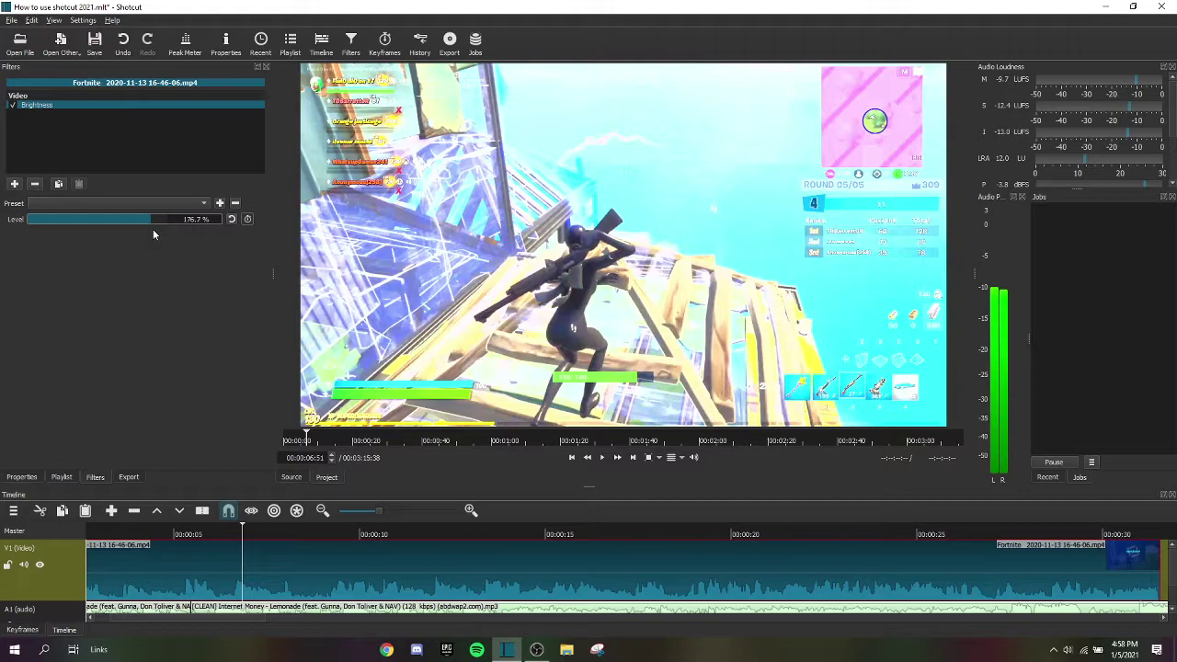
{"action": "left_click_drag", "start_coordinate": [151, 224], "coordinate": [135, 220]}
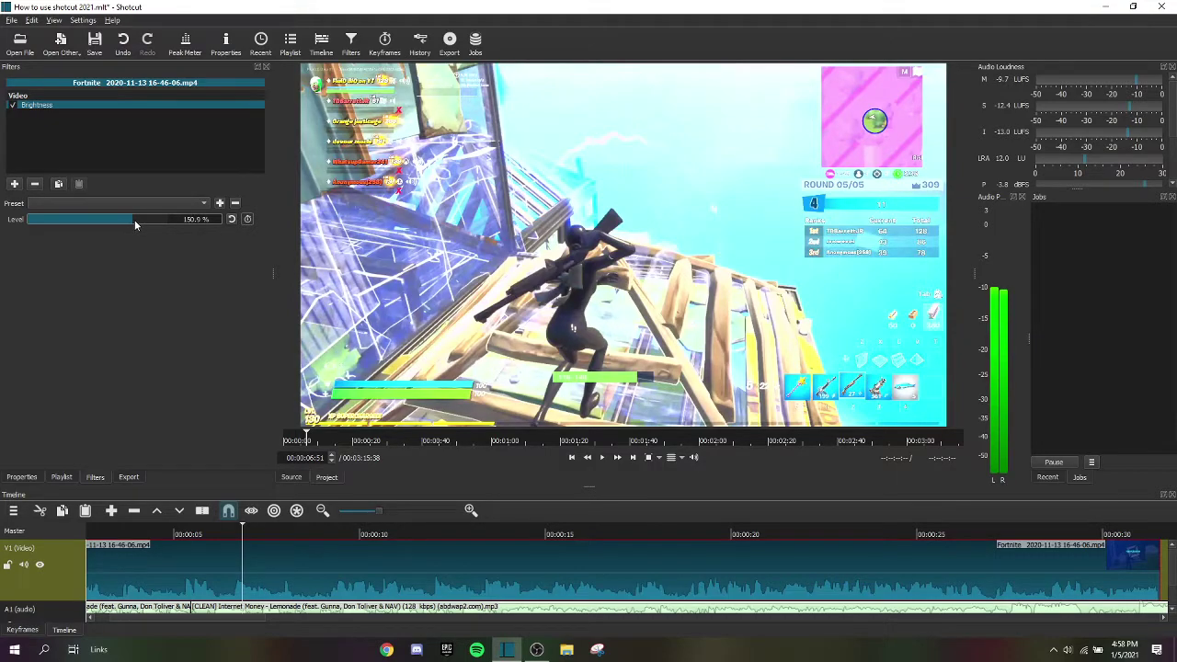
{"action": "mouse_move", "coordinate": [127, 217]}
{"action": "left_mouse_down"}
{"action": "mouse_move", "coordinate": [91, 221]}
{"action": "mouse_move", "coordinate": [202, 237]}
{"action": "mouse_move", "coordinate": [92, 223]}
{"action": "mouse_move", "coordinate": [130, 226]}
{"action": "left_mouse_up"}
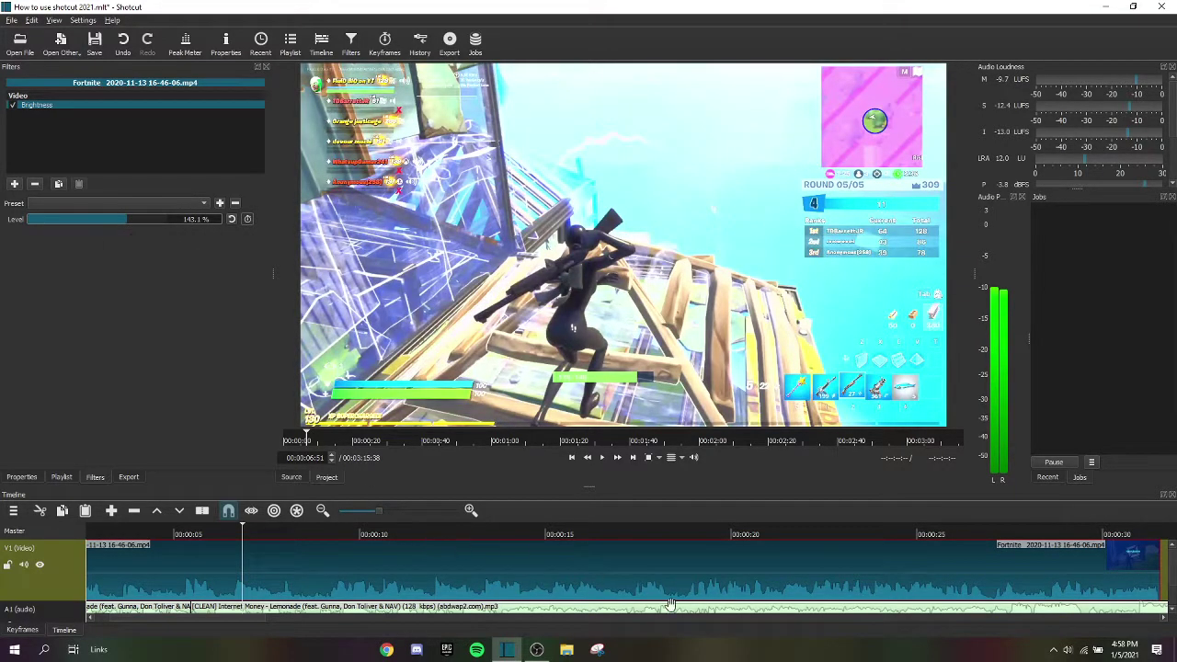
{"action": "scroll", "coordinate": [1168, 581], "scroll_direction": "down", "scroll_amount": 2}
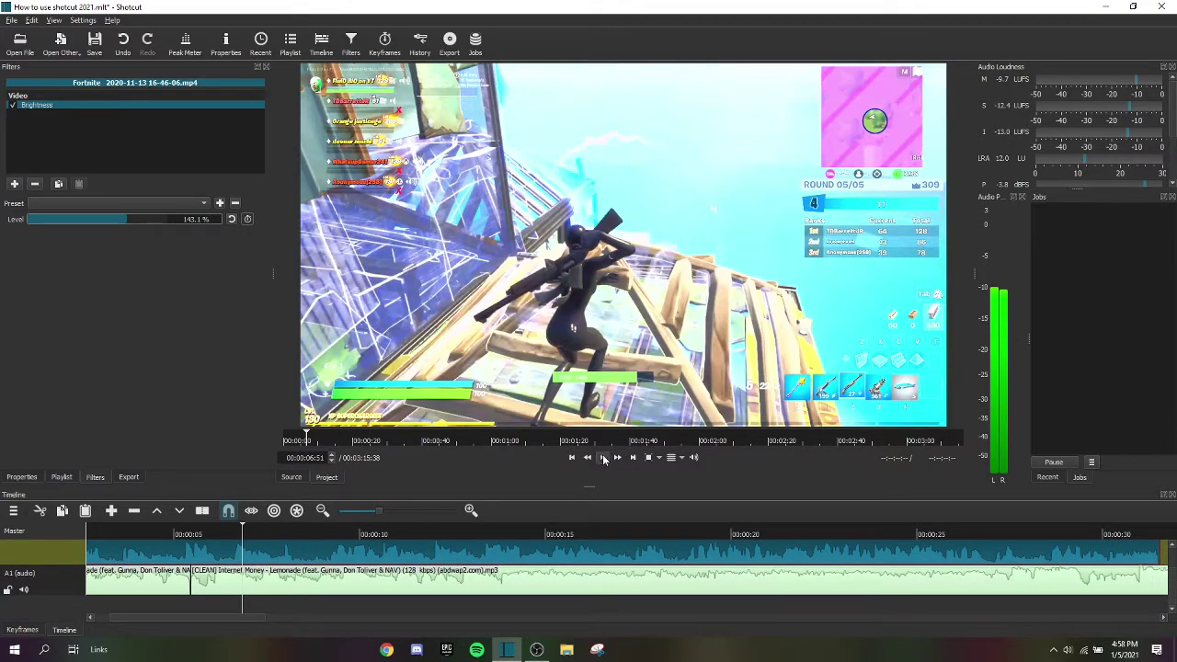
{"action": "left_click", "coordinate": [141, 219]}
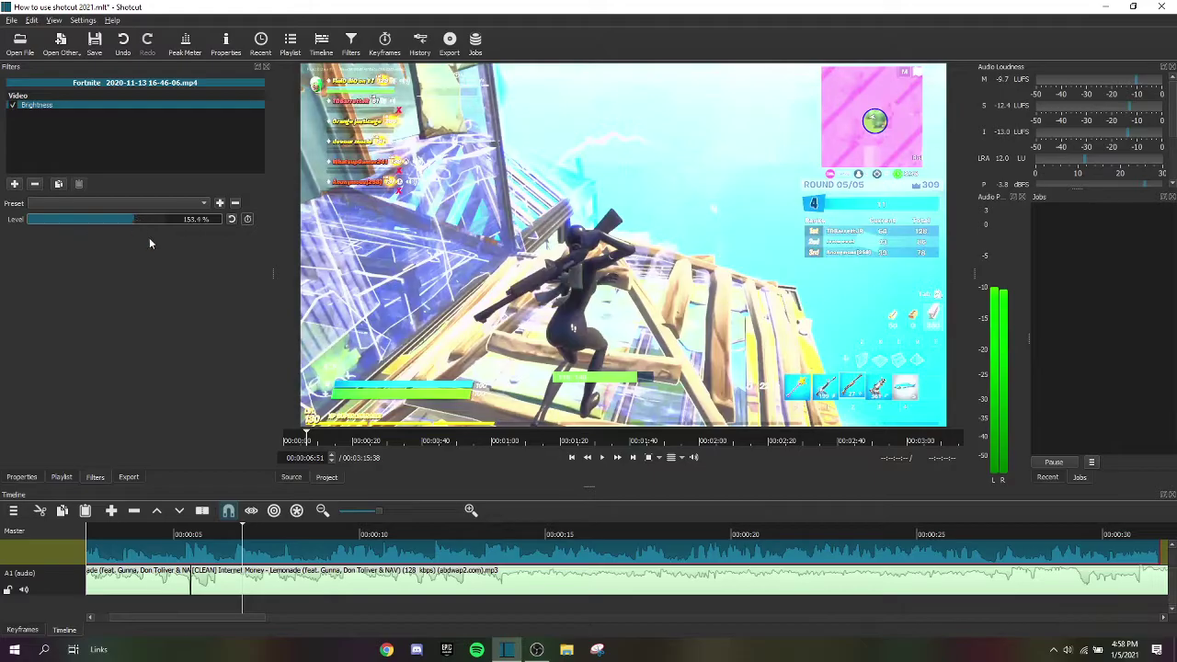
Play the brightened clip, try keyframes on the Brightness level, and remove all keyframes for that parameter.
{"action": "left_click", "coordinate": [602, 457]}
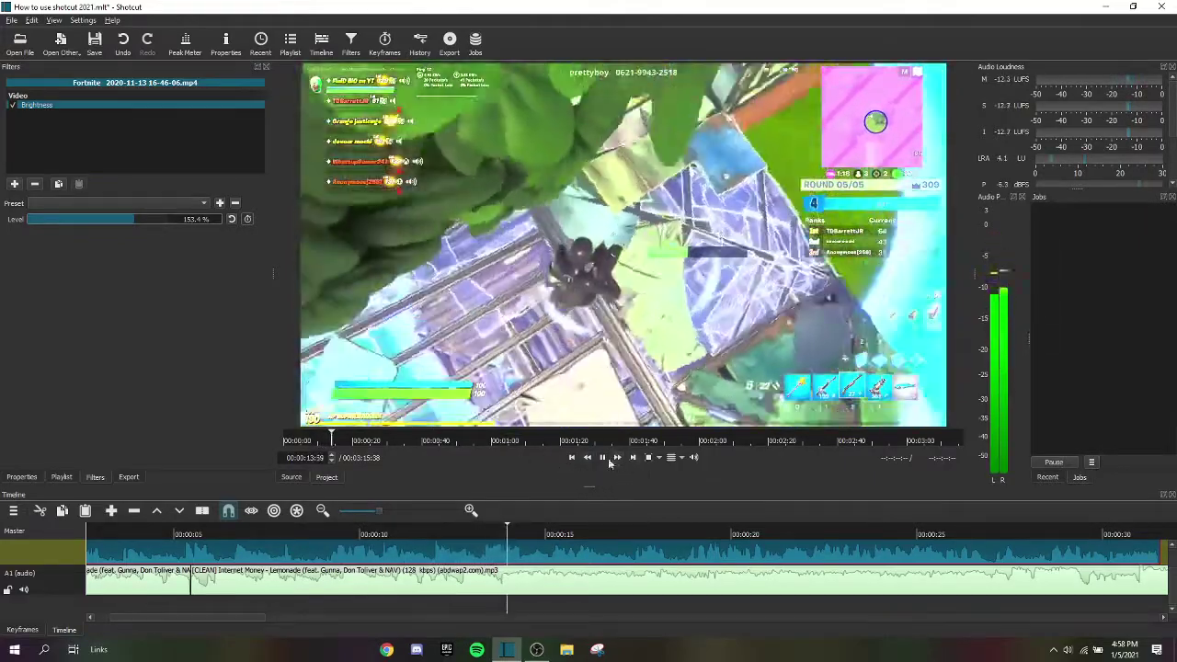
{"action": "left_click", "coordinate": [247, 217]}
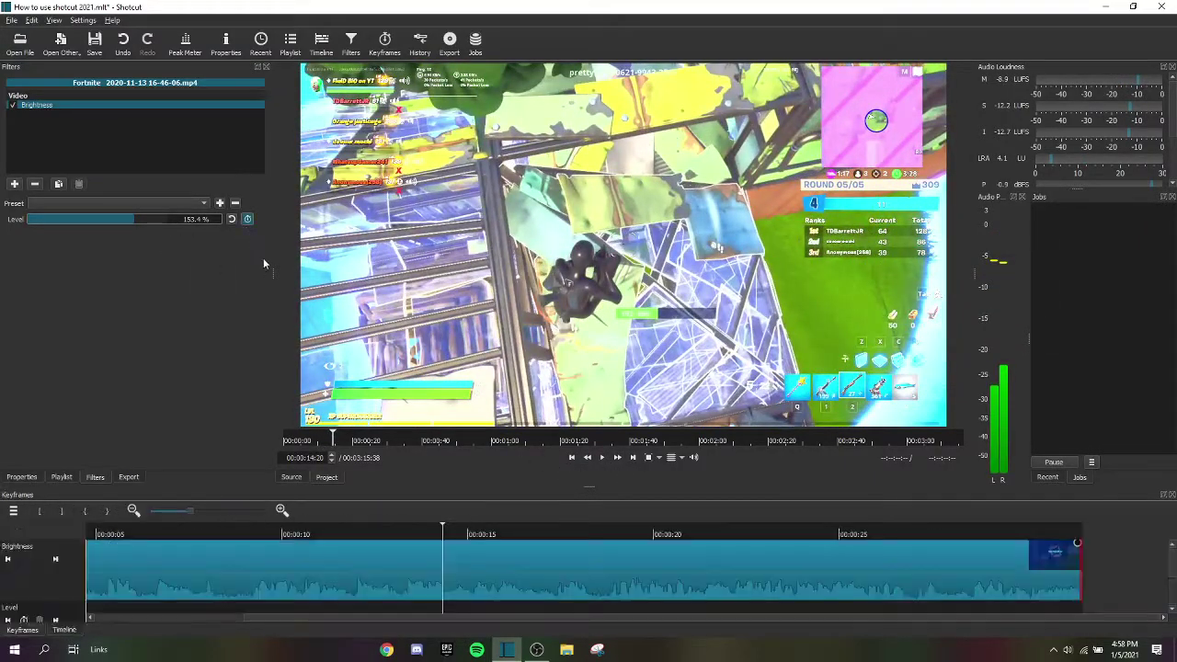
{"action": "left_click", "coordinate": [426, 557]}
{"action": "left_click", "coordinate": [415, 530]}
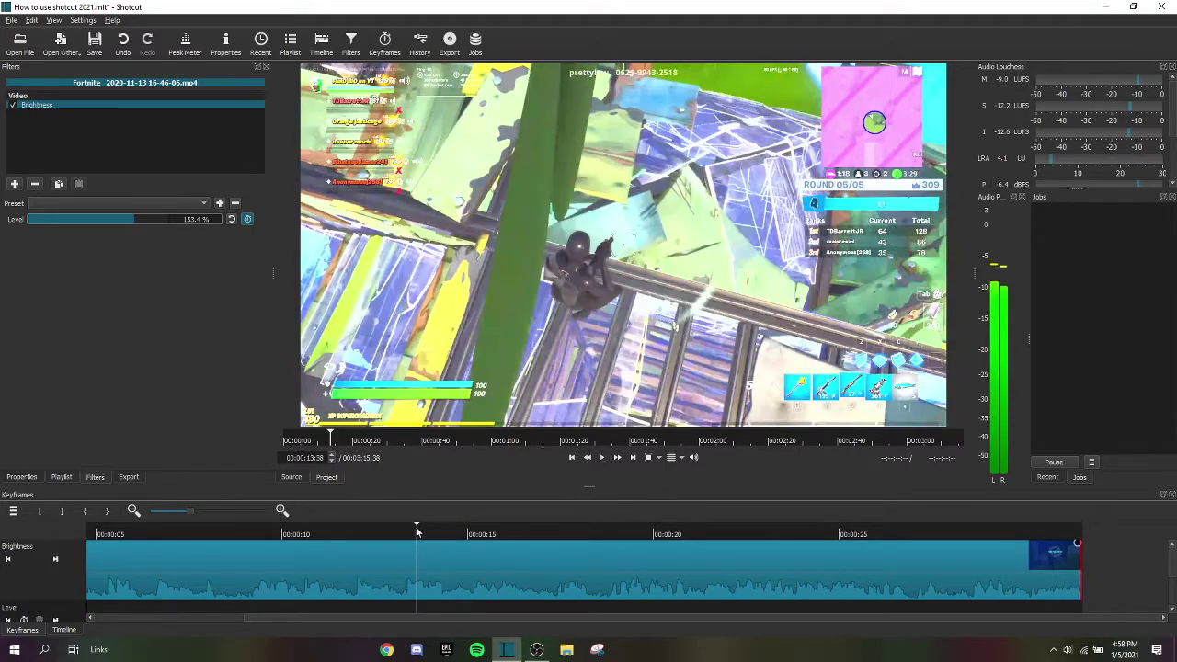
{"action": "left_click", "coordinate": [247, 218]}
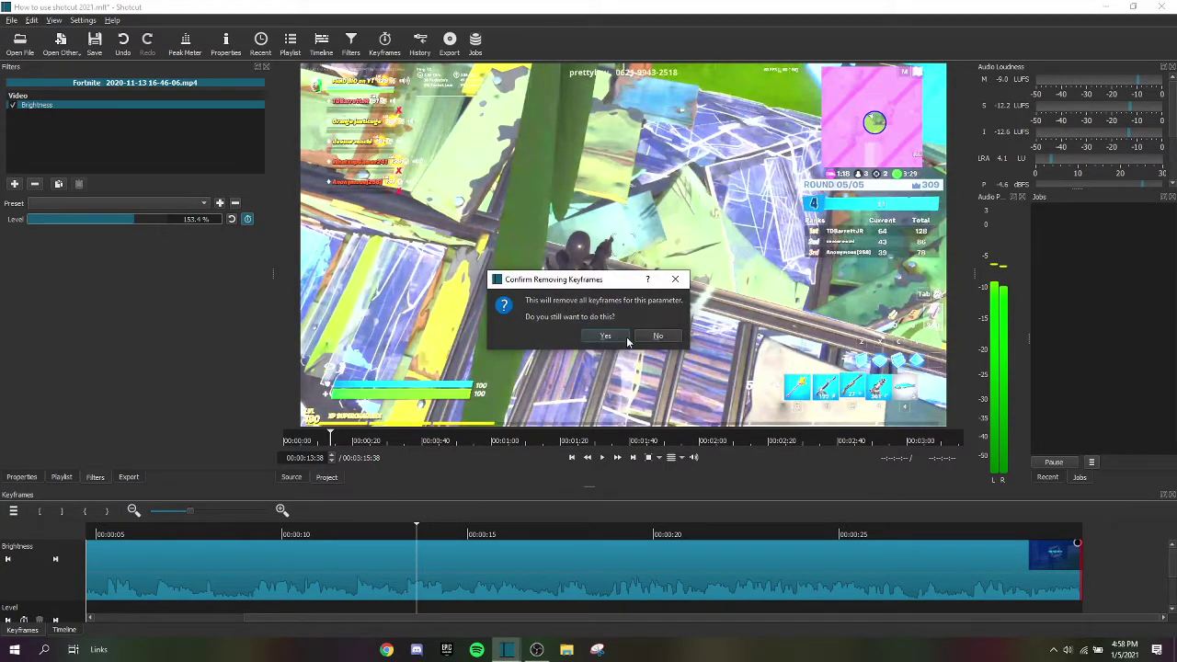
{"action": "left_click", "coordinate": [597, 338]}
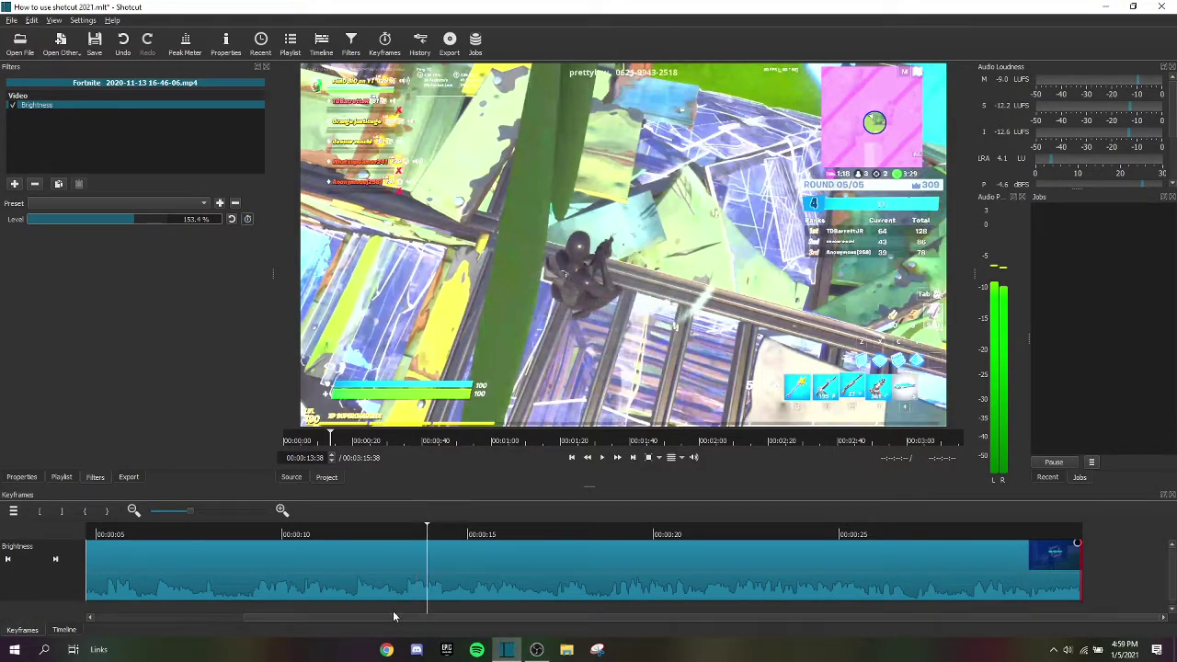
Ramp the Brightness filter in from the clip's start to about 13 seconds, and ramp it out from there to the clip's end.
{"action": "left_click_drag", "start_coordinate": [345, 555], "coordinate": [77, 603]}
{"action": "left_click_drag", "start_coordinate": [91, 547], "coordinate": [577, 622]}
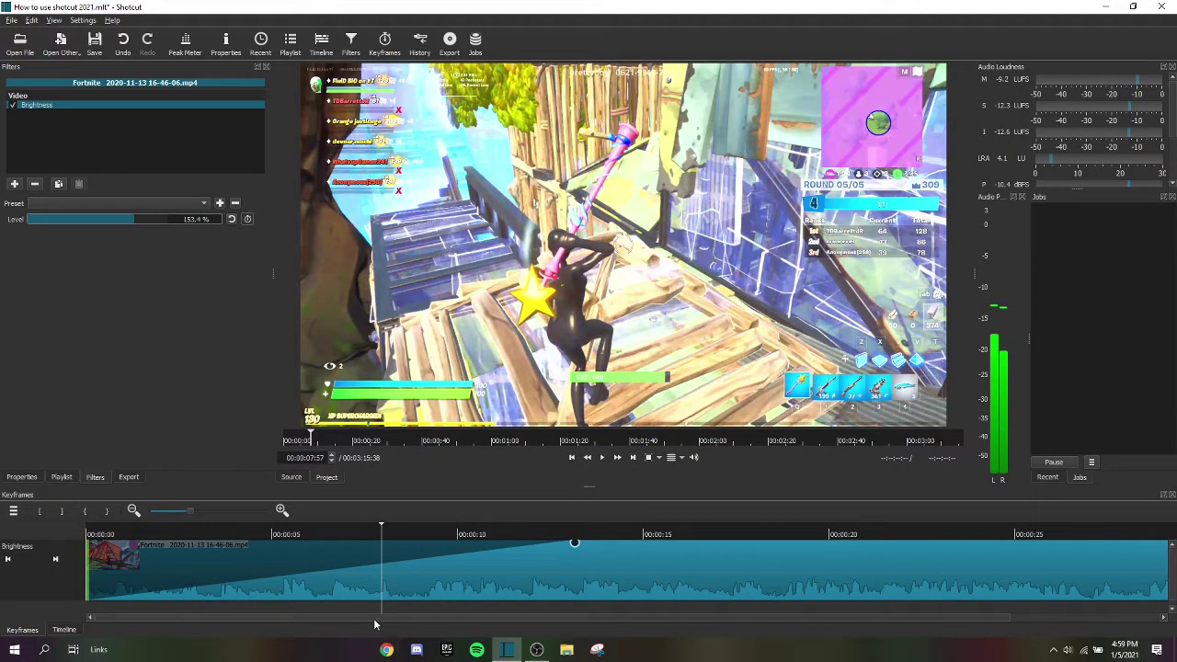
{"action": "left_click_drag", "start_coordinate": [377, 617], "coordinate": [531, 619]}
{"action": "left_click_drag", "start_coordinate": [1076, 546], "coordinate": [404, 545]}
Preview the brightness ramps by playing from 00:00:11:34, pause, and return the playhead to 00:00:13:28.
{"action": "left_click", "coordinate": [320, 593]}
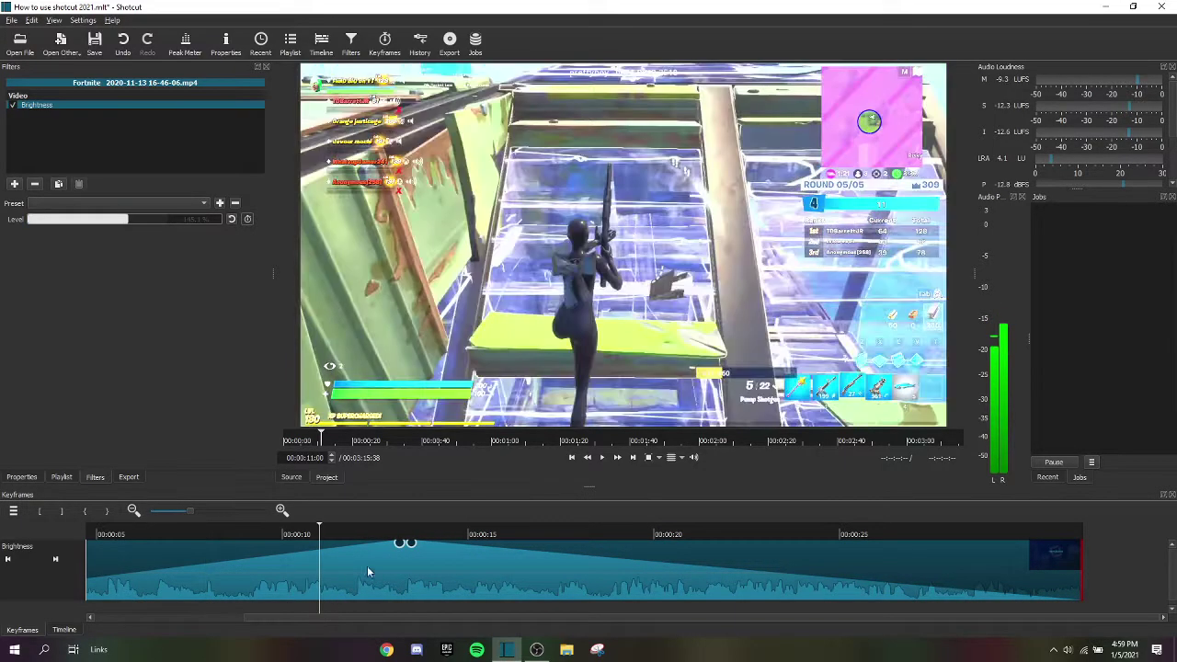
{"action": "left_click", "coordinate": [340, 529]}
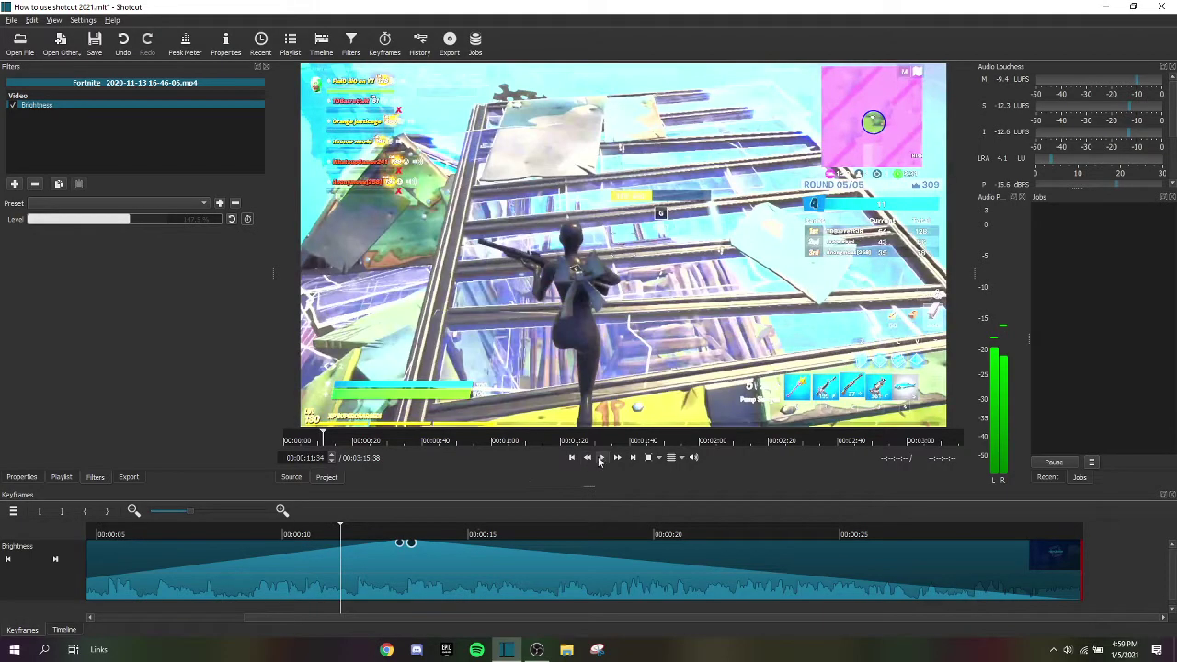
{"action": "left_click", "coordinate": [599, 459]}
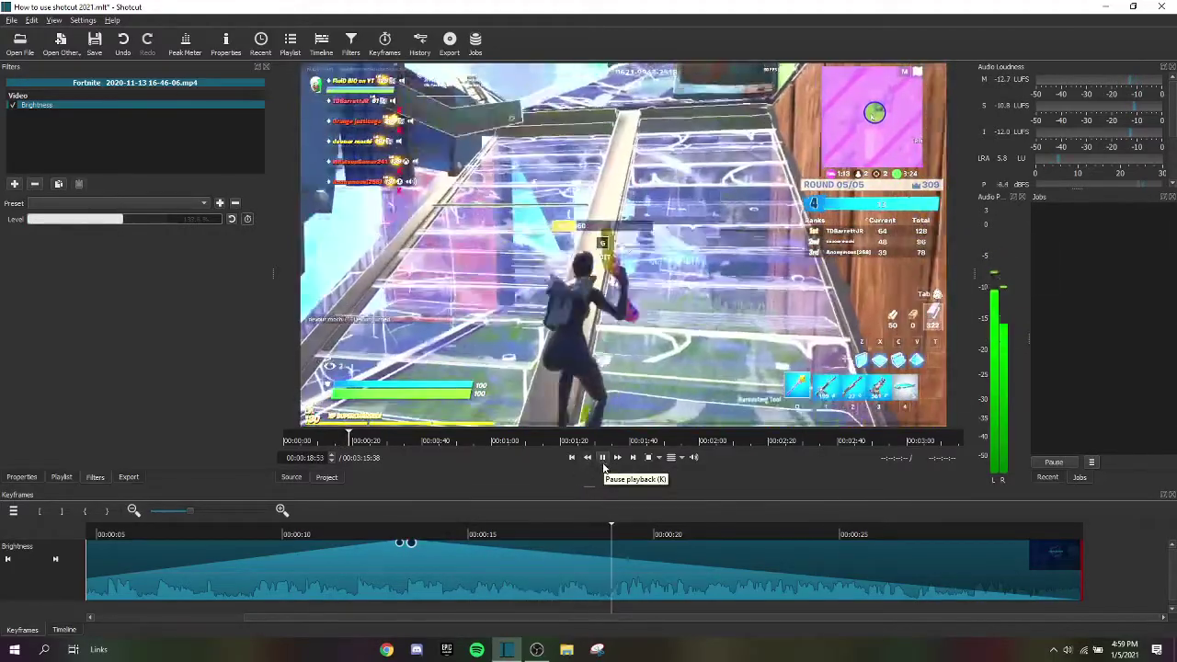
{"action": "left_click", "coordinate": [602, 459]}
{"action": "left_click_drag", "start_coordinate": [854, 577], "coordinate": [411, 565]}
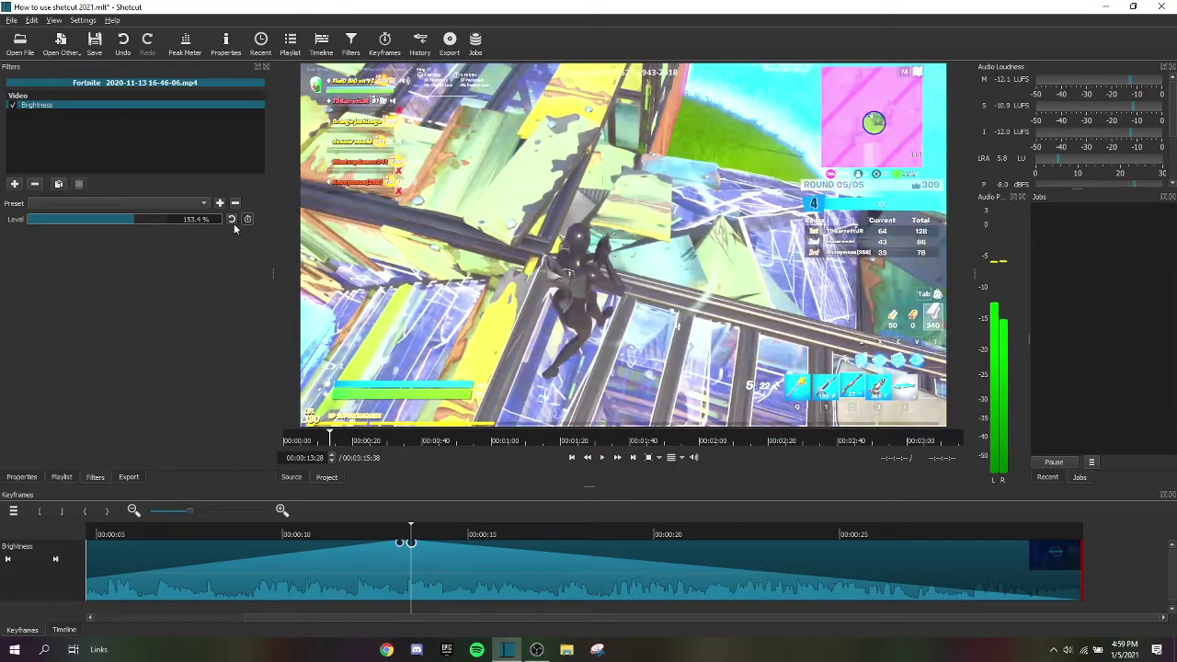
Turn on keyframes for the Brightness level at 00:00:13:28 and decline removing them.
{"action": "left_click", "coordinate": [68, 479]}
{"action": "left_click", "coordinate": [92, 478]}
{"action": "scroll", "coordinate": [346, 620], "scroll_direction": "left", "scroll_amount": 3}
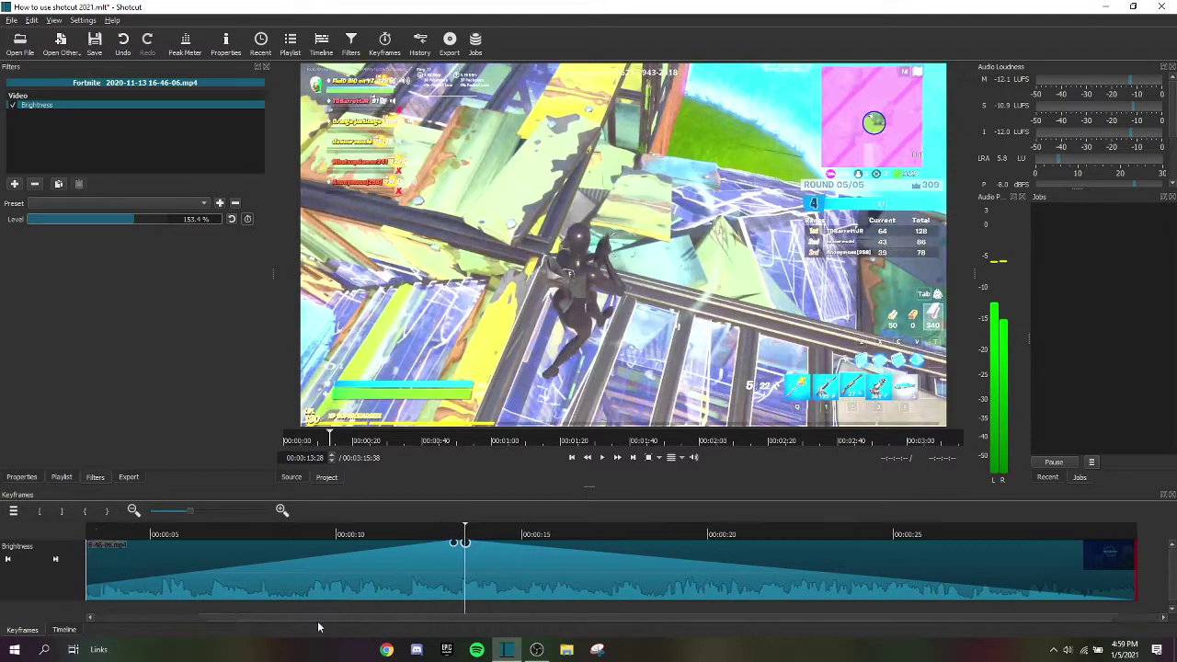
{"action": "left_click_drag", "start_coordinate": [1169, 585], "coordinate": [1171, 595]}
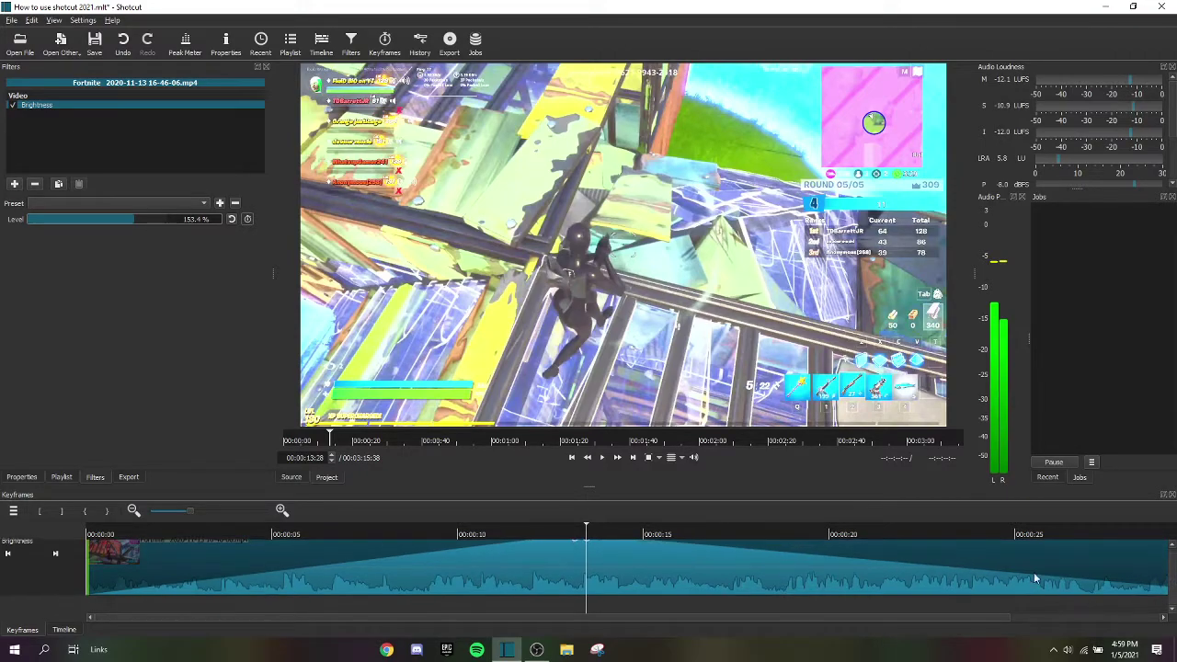
{"action": "left_click", "coordinate": [247, 219]}
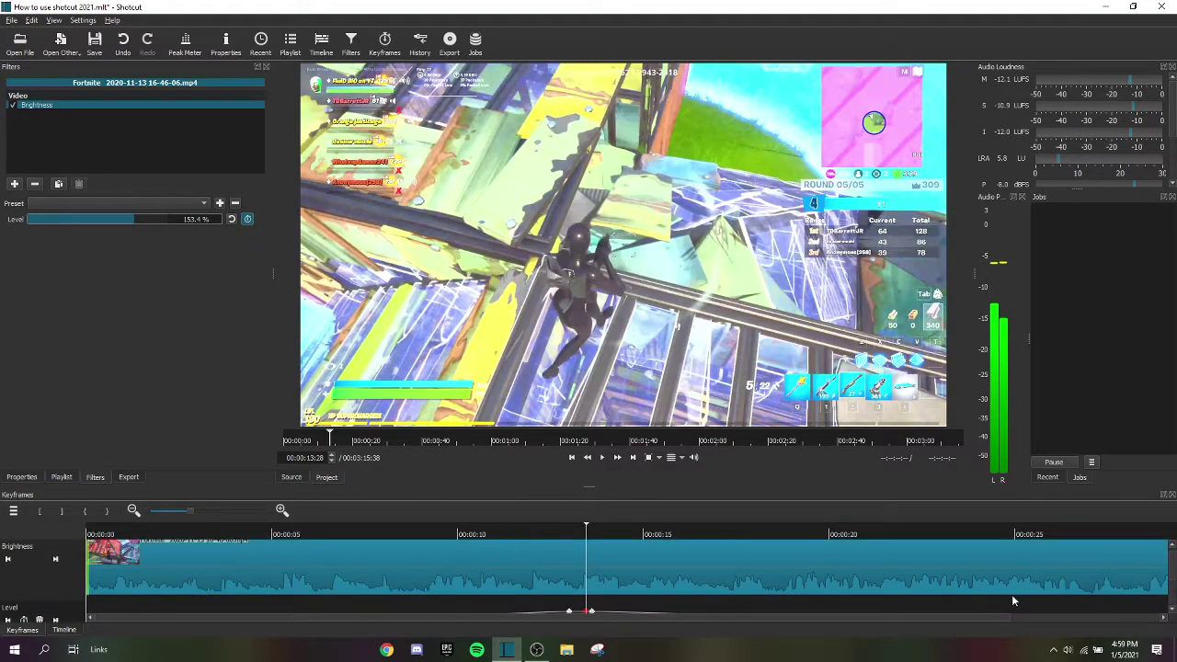
{"action": "left_click_drag", "start_coordinate": [1171, 578], "coordinate": [1112, 529]}
{"action": "left_click", "coordinate": [246, 220]}
{"action": "left_click", "coordinate": [647, 341]}
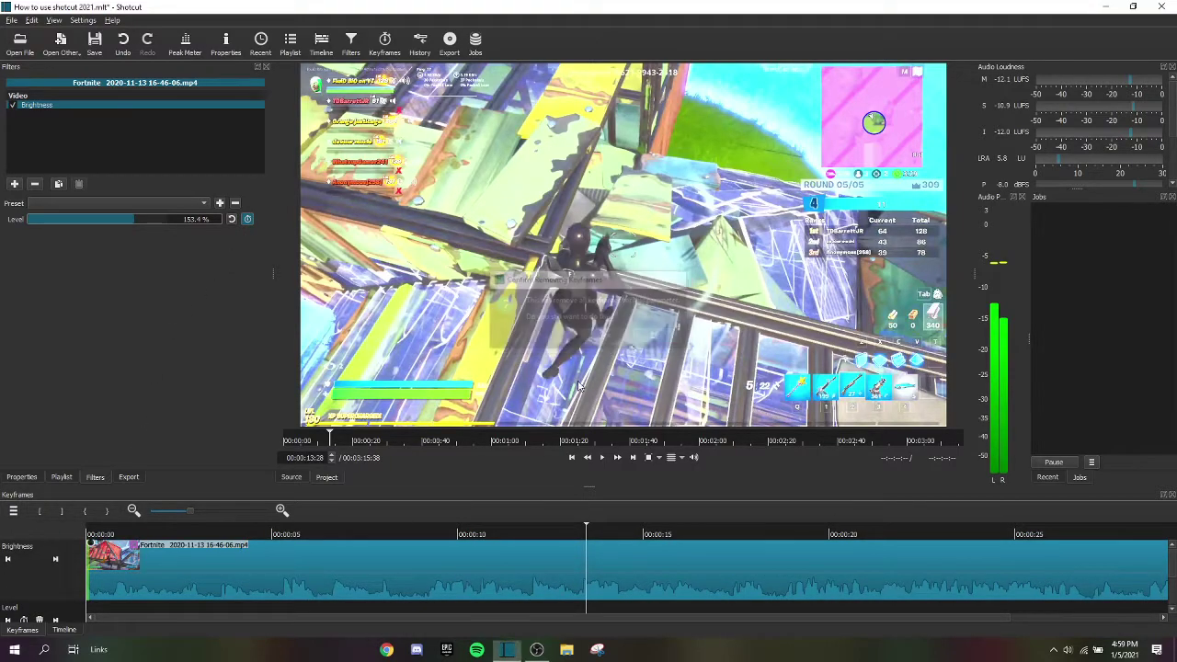
Move the playhead to 00:00:03:51, look at the playlist, and return to the clip's filters.
{"action": "scroll", "coordinate": [356, 590], "scroll_direction": "right", "scroll_amount": 2}
{"action": "scroll", "coordinate": [354, 589], "scroll_direction": "left", "scroll_amount": 2}
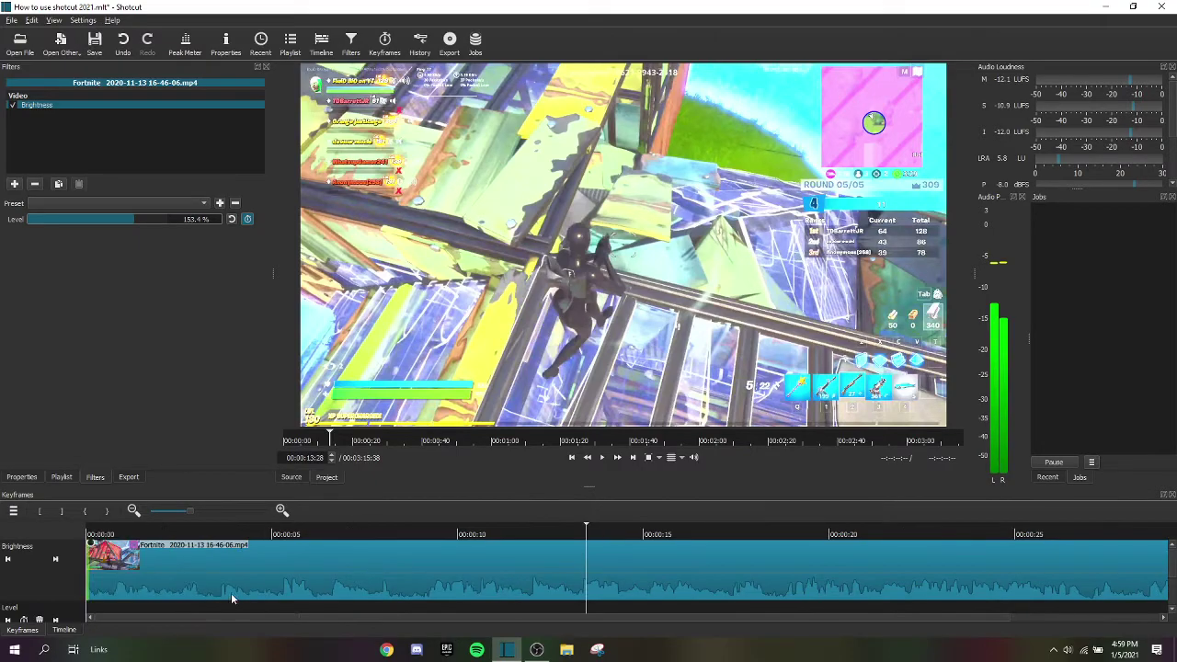
{"action": "left_click", "coordinate": [230, 535]}
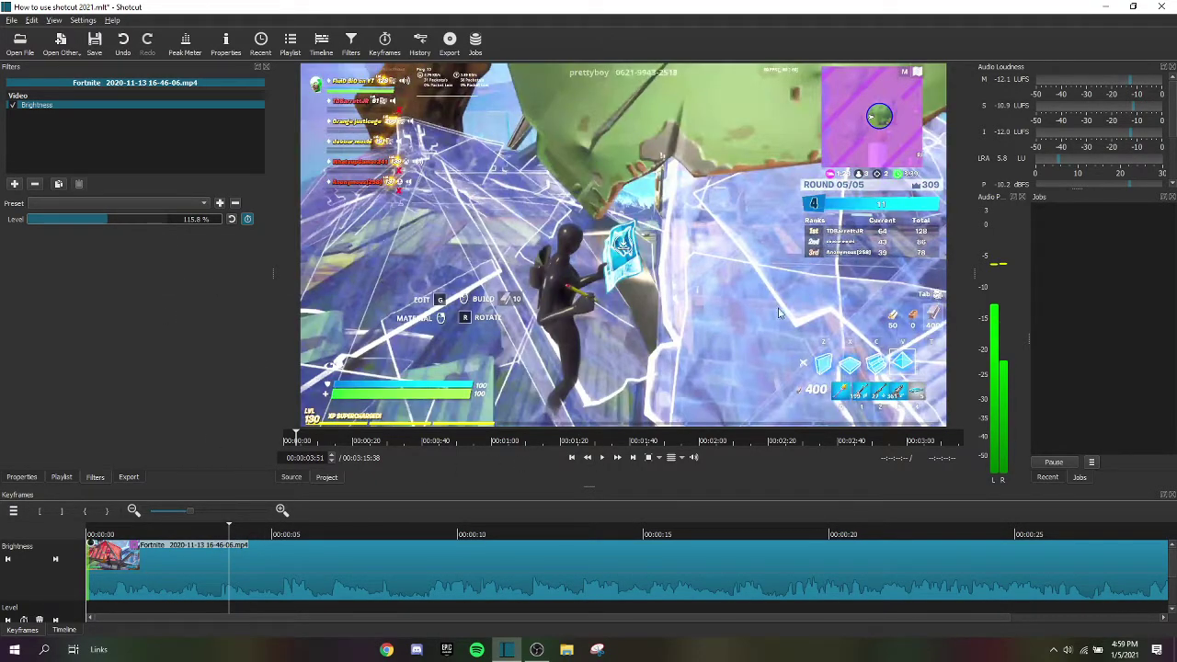
{"action": "left_click", "coordinate": [66, 479]}
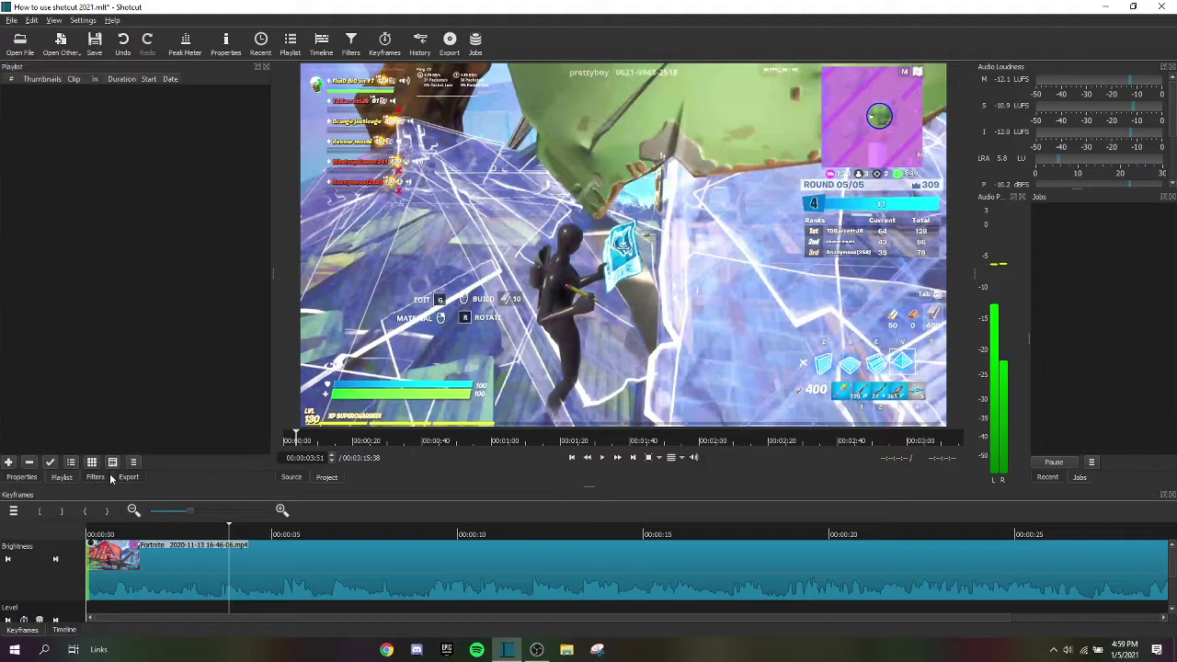
{"action": "left_click", "coordinate": [94, 477]}
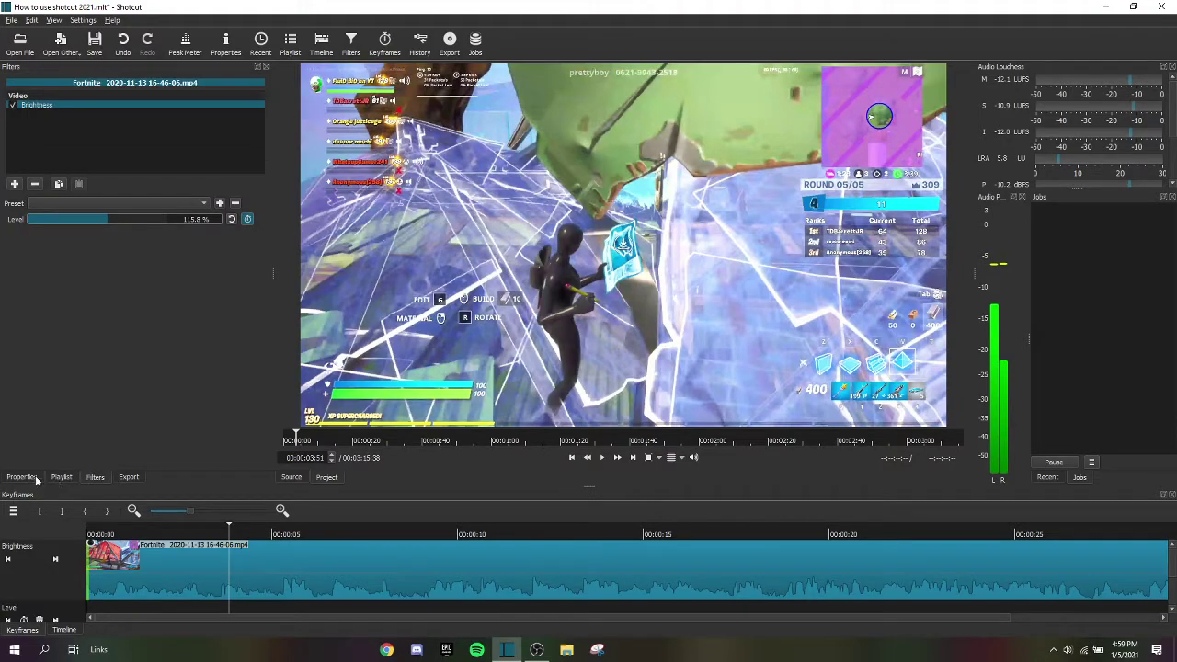
Show the advanced export settings and set the video frame rate to 200 frames per second.
{"action": "left_click", "coordinate": [126, 478]}
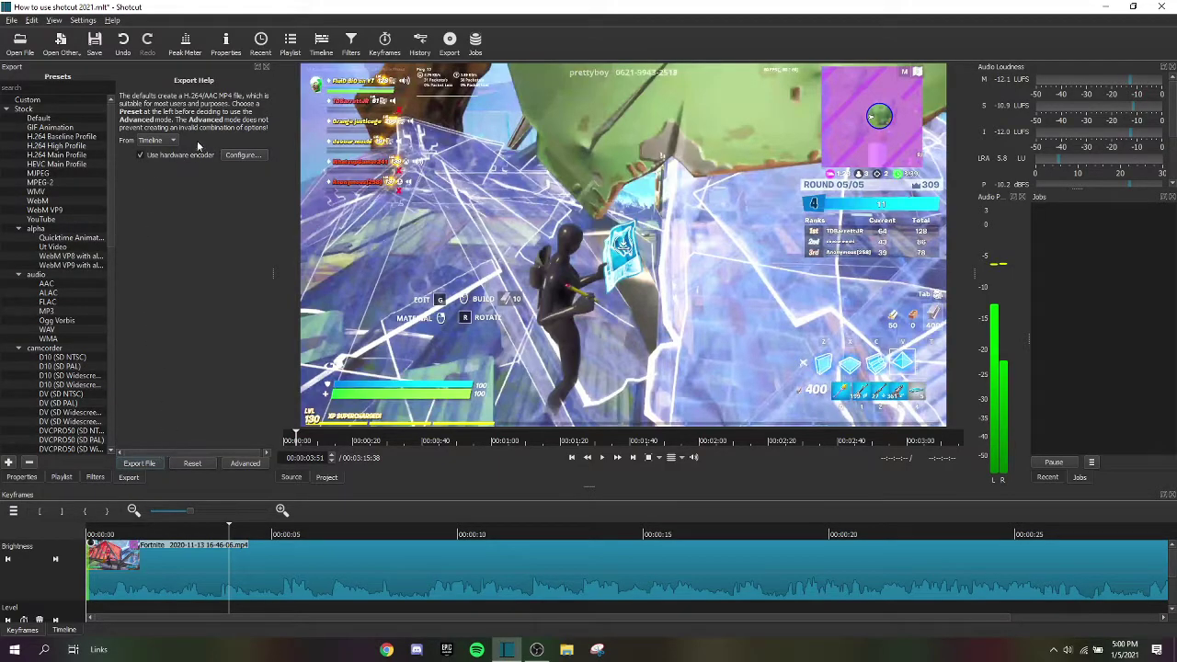
{"action": "left_click", "coordinate": [245, 463]}
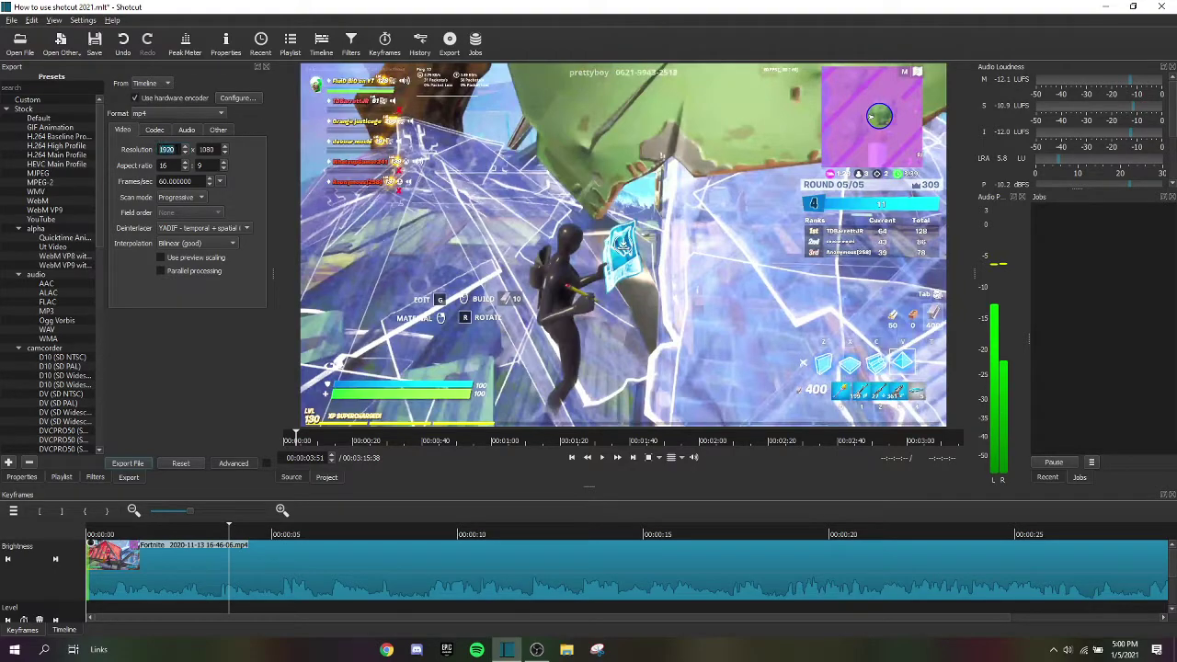
{"action": "double_click", "coordinate": [184, 181]}
{"action": "type", "text": "1"}
{"action": "key", "text": "Return"}
{"action": "left_click", "coordinate": [241, 196]}
Set the export's interpolation to Bicubic (better), and look over the interpolation options again without changing the choice.
{"action": "left_click", "coordinate": [187, 244]}
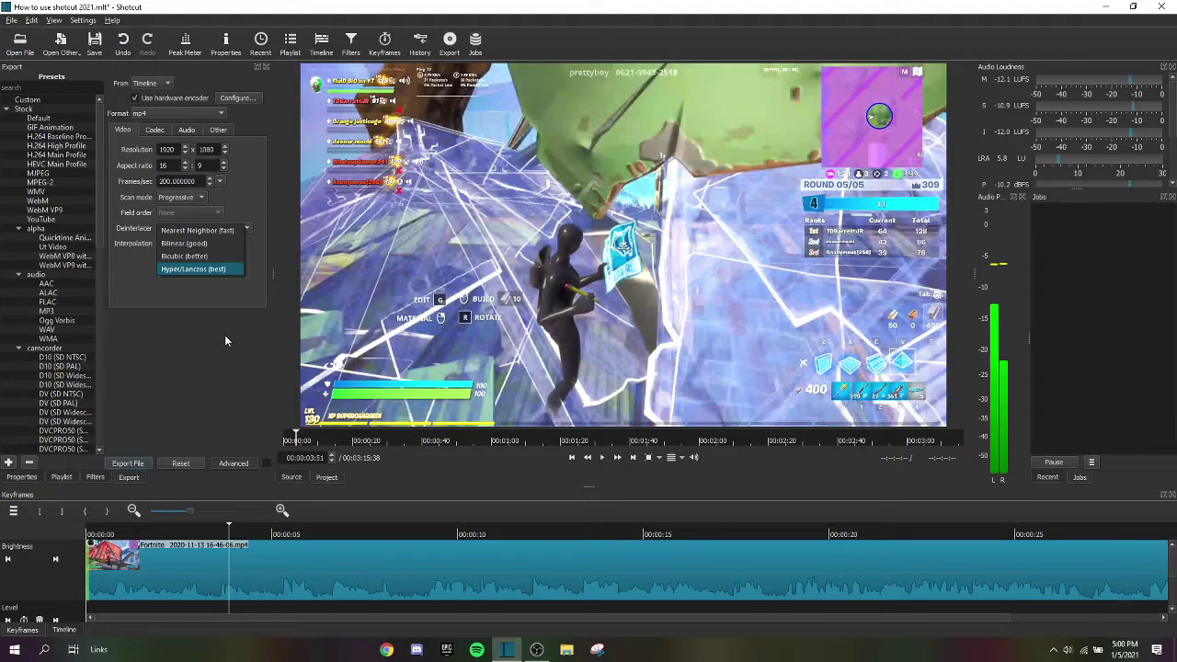
{"action": "left_click", "coordinate": [198, 257]}
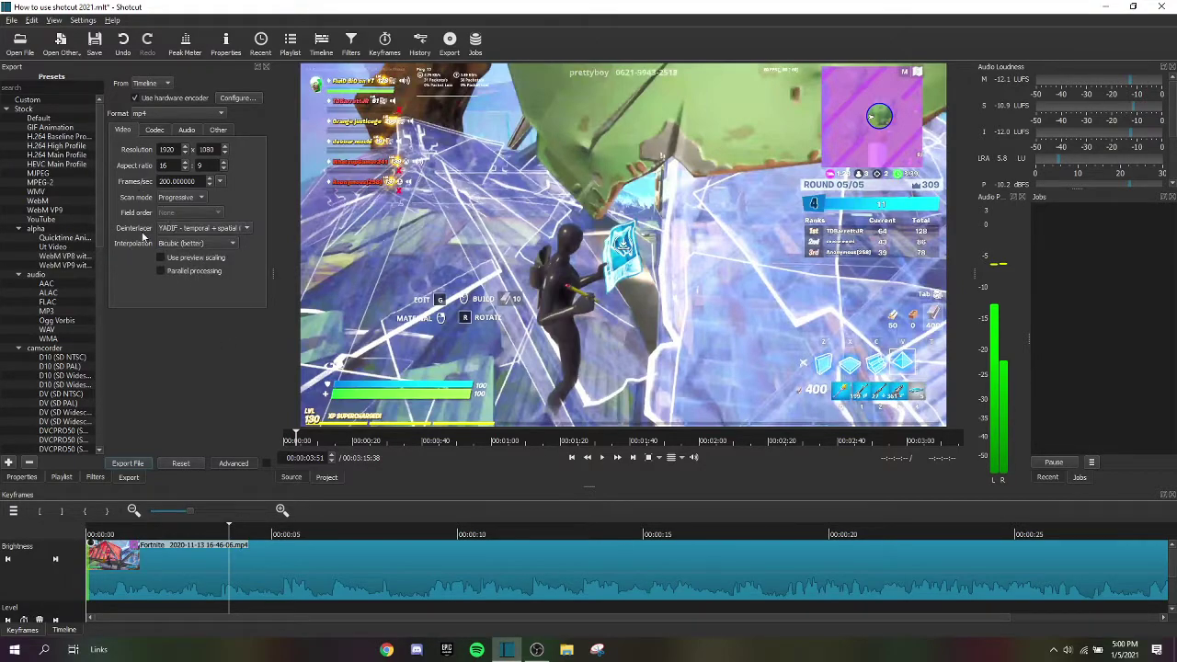
{"action": "left_click", "coordinate": [184, 243]}
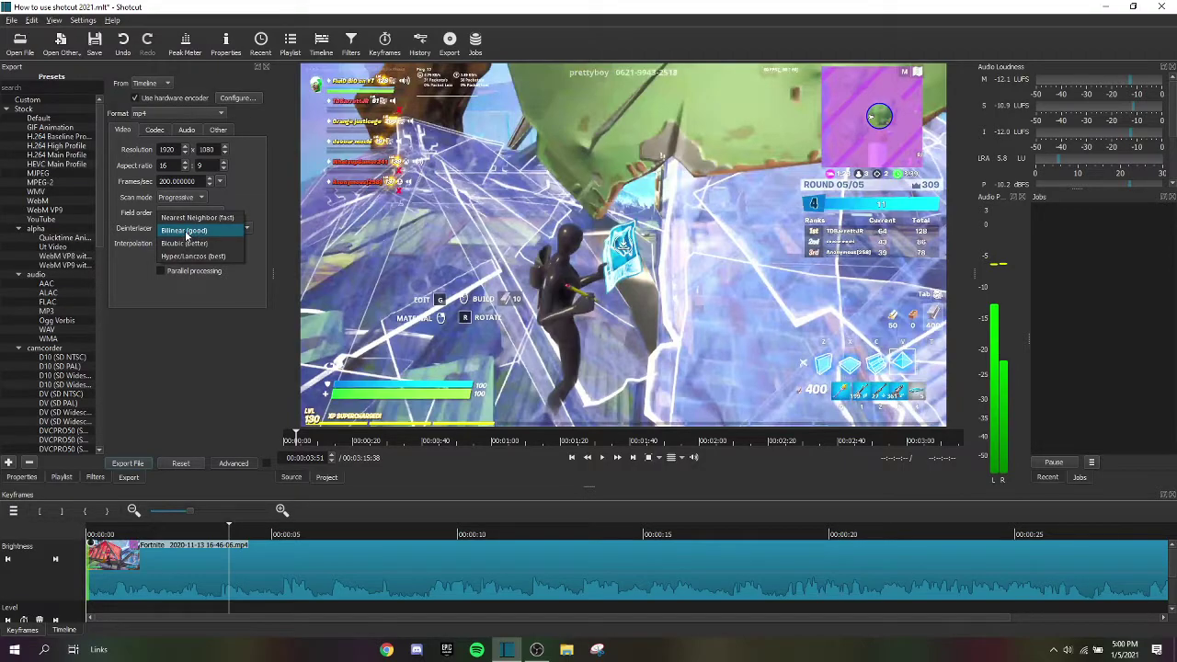
{"action": "left_click", "coordinate": [180, 322]}
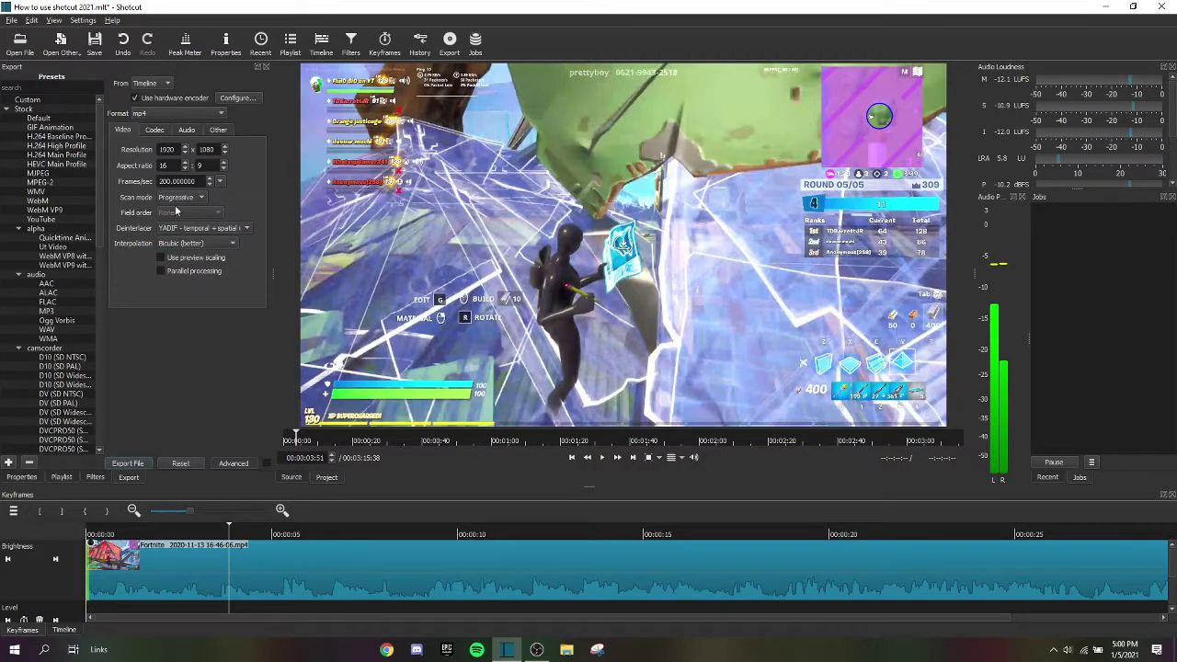
Review the codec, audio and other export settings, and export the timeline as the mp4 file "How to use shotcut 2021" in the creative gameplay folder.
{"action": "left_click", "coordinate": [154, 130]}
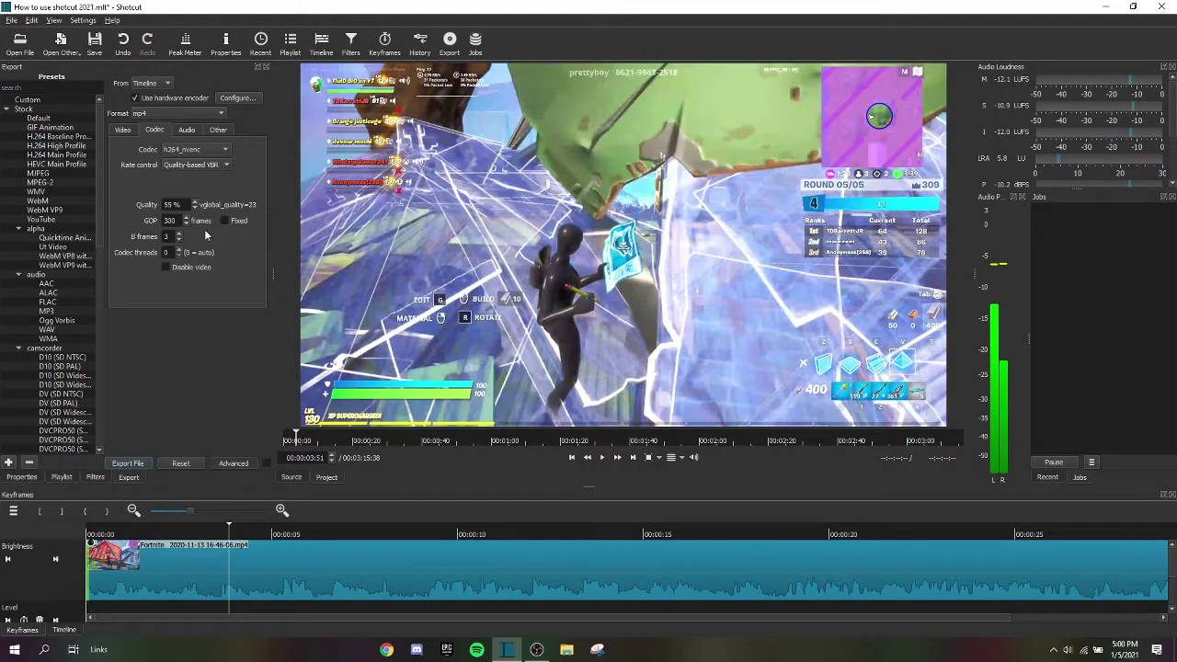
{"action": "left_click", "coordinate": [189, 131]}
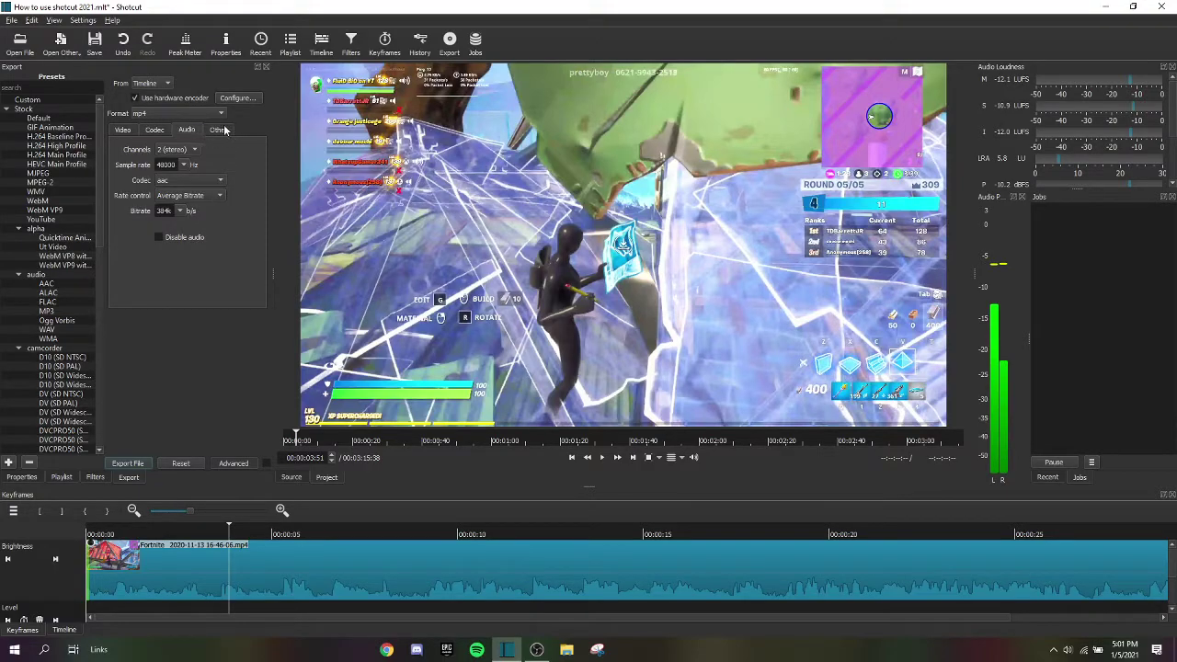
{"action": "left_click", "coordinate": [219, 130]}
{"action": "left_click", "coordinate": [183, 133]}
{"action": "left_click", "coordinate": [122, 130]}
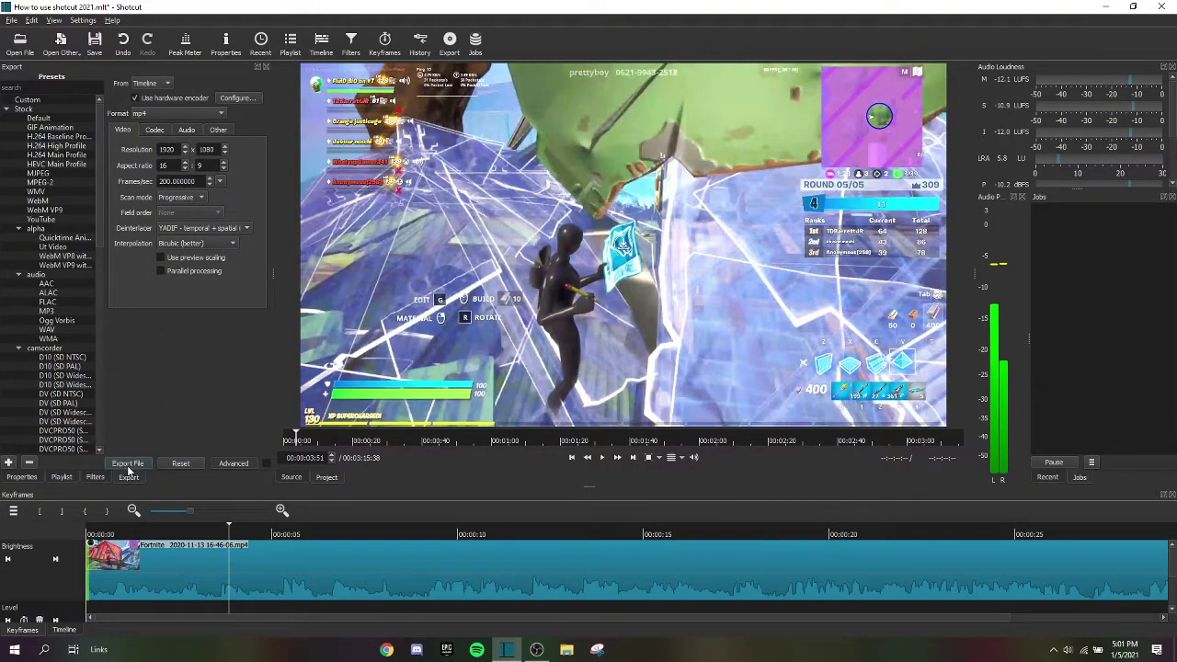
{"action": "left_click", "coordinate": [128, 464]}
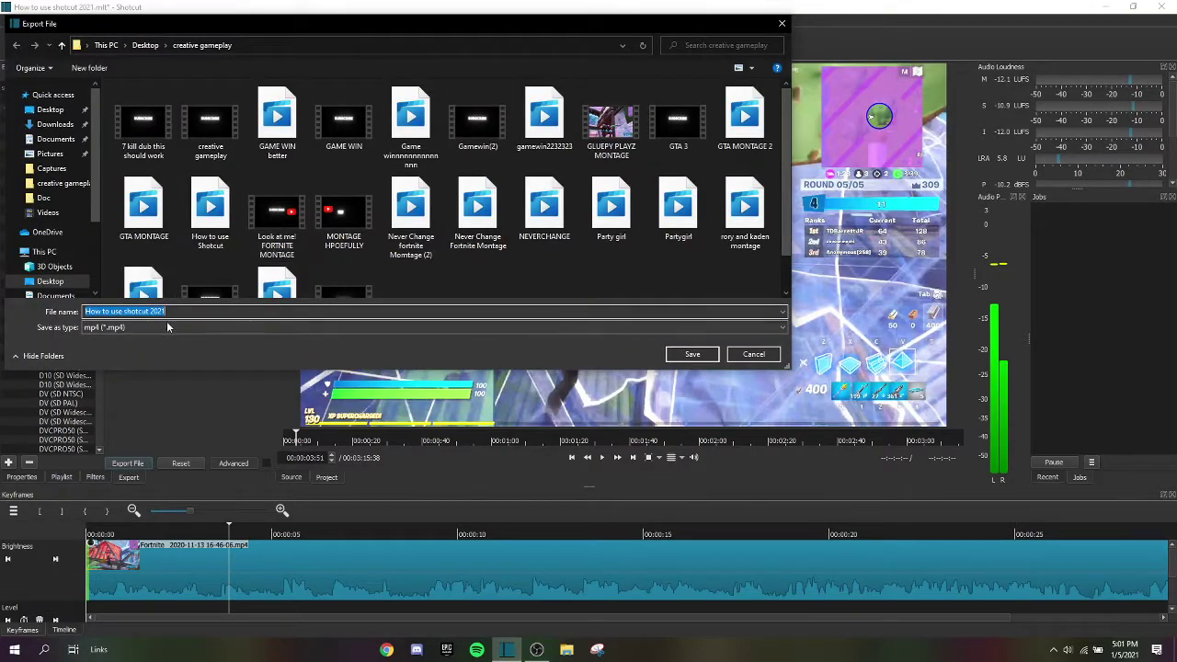
{"action": "left_click", "coordinate": [689, 355]}
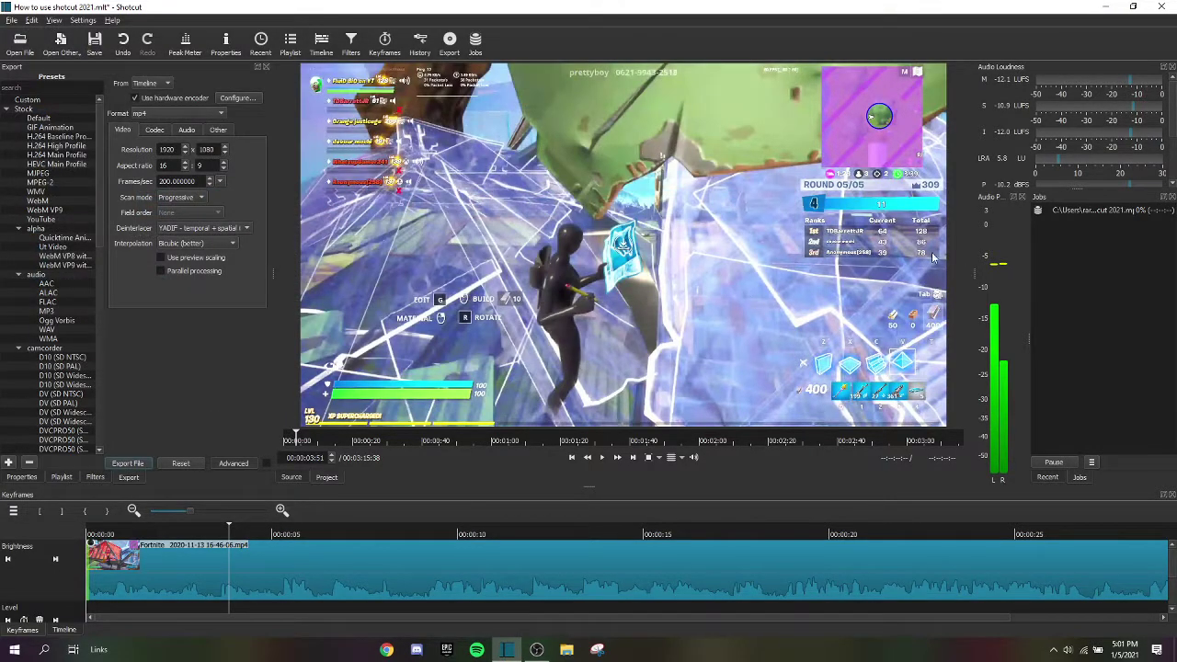